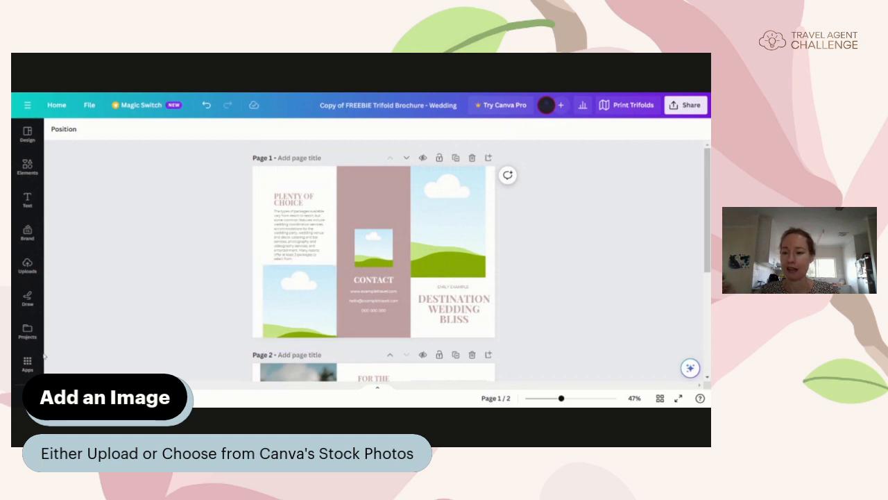
{"action": "left_click", "coordinate": [40, 354]}
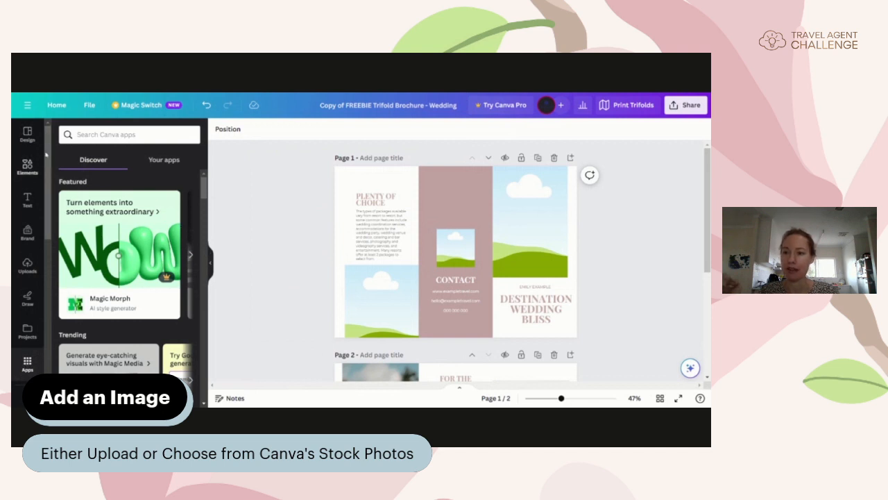
{"action": "left_click_drag", "start_coordinate": [49, 179], "coordinate": [49, 230]}
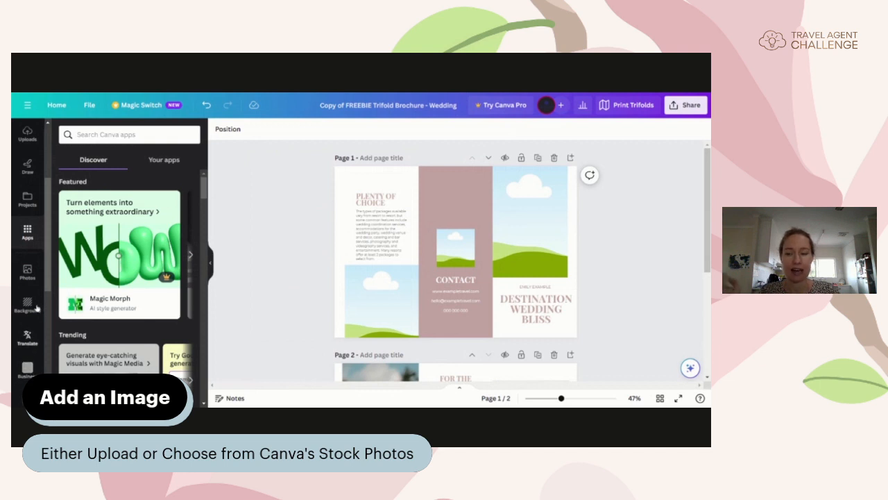
{"action": "left_click", "coordinate": [27, 270]}
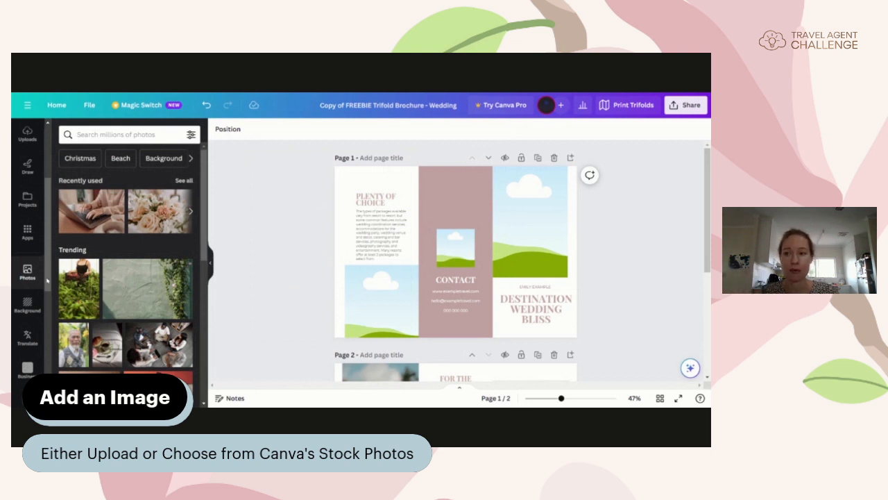
{"action": "scroll", "coordinate": [35, 278], "scroll_direction": "up", "scroll_amount": 5}
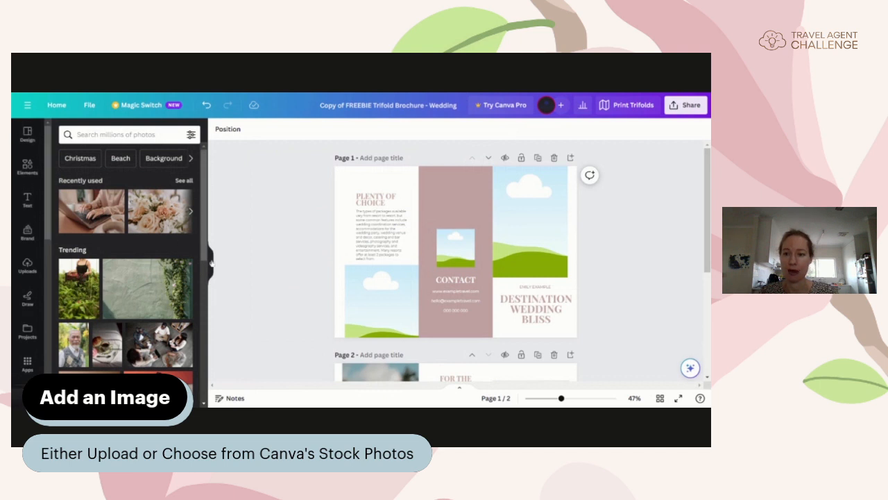
{"action": "left_click", "coordinate": [208, 261]}
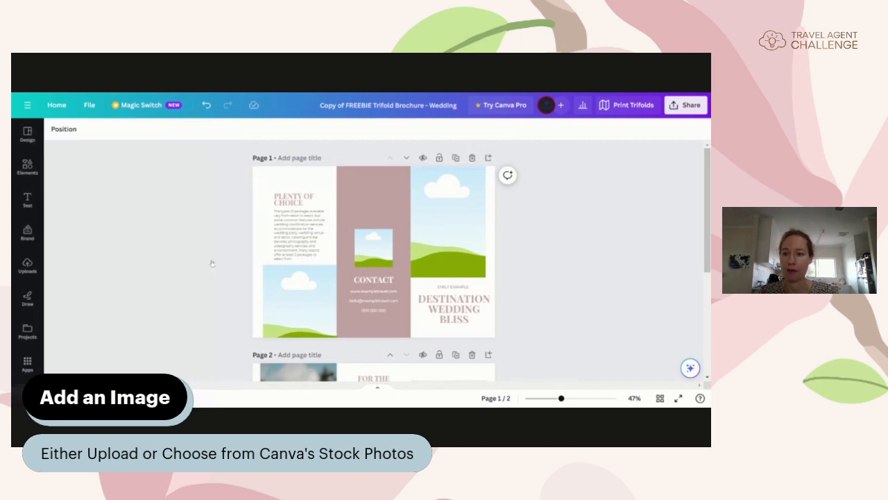
{"action": "left_click", "coordinate": [27, 166]}
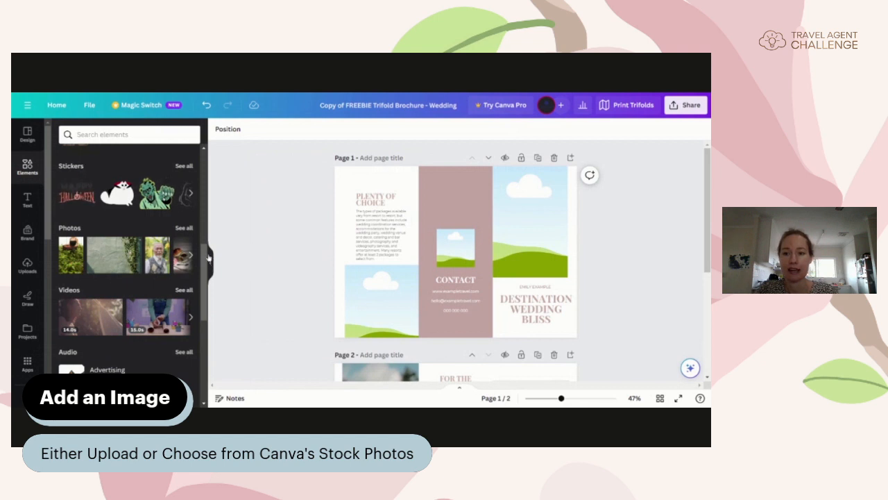
{"action": "left_click_drag", "start_coordinate": [207, 256], "coordinate": [215, 171]}
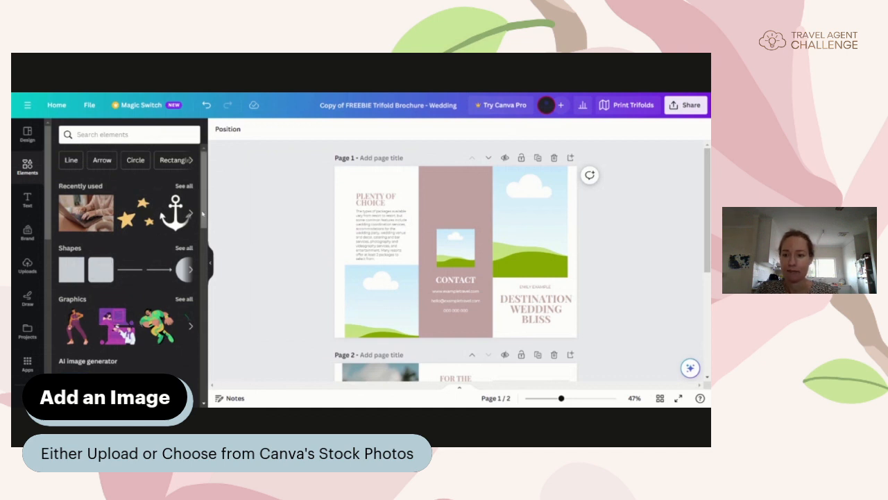
{"action": "scroll", "coordinate": [153, 201], "scroll_direction": "down", "scroll_amount": 3}
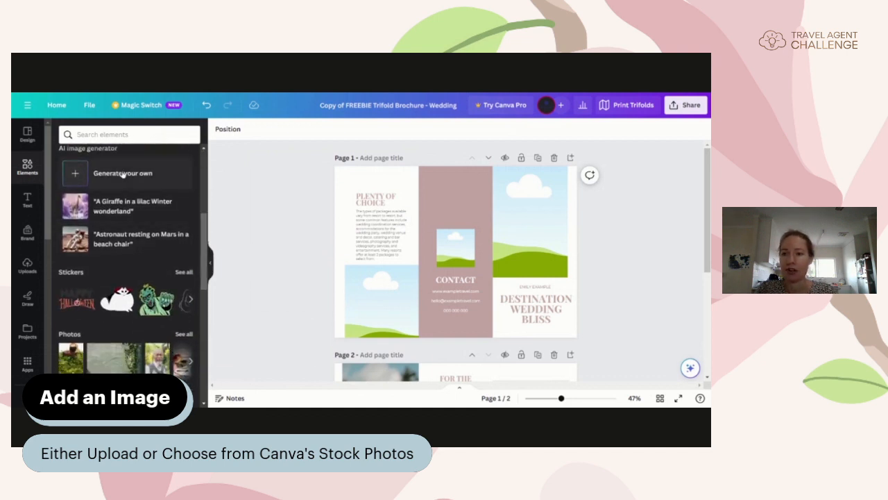
{"action": "scroll", "coordinate": [118, 173], "scroll_direction": "down", "scroll_amount": 2}
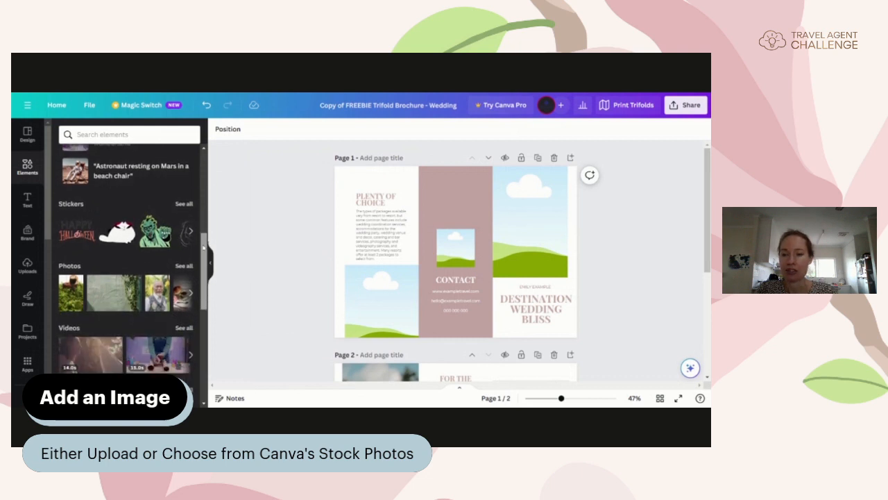
{"action": "scroll", "coordinate": [132, 263], "scroll_direction": "down", "scroll_amount": 1}
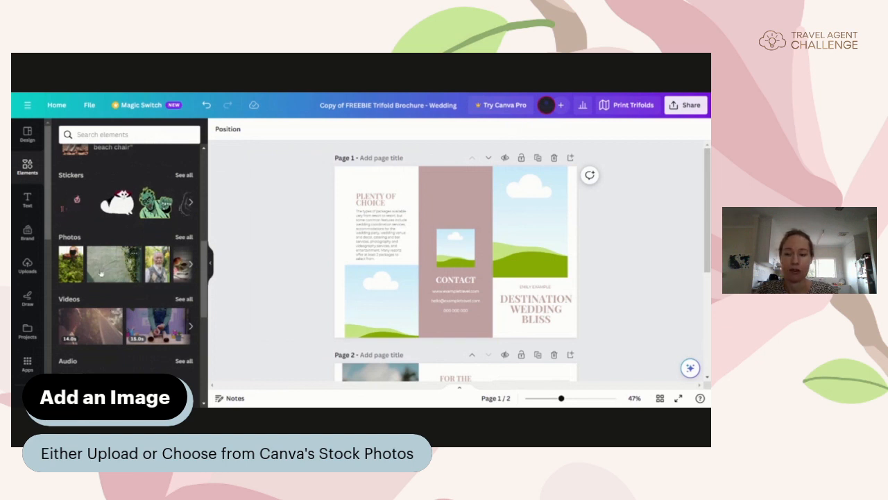
{"action": "left_click", "coordinate": [209, 266]}
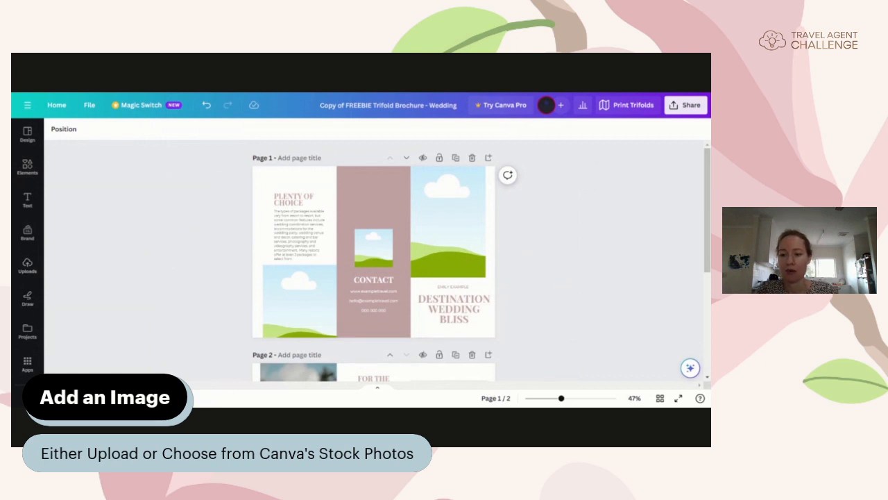
{"action": "left_click", "coordinate": [27, 396]}
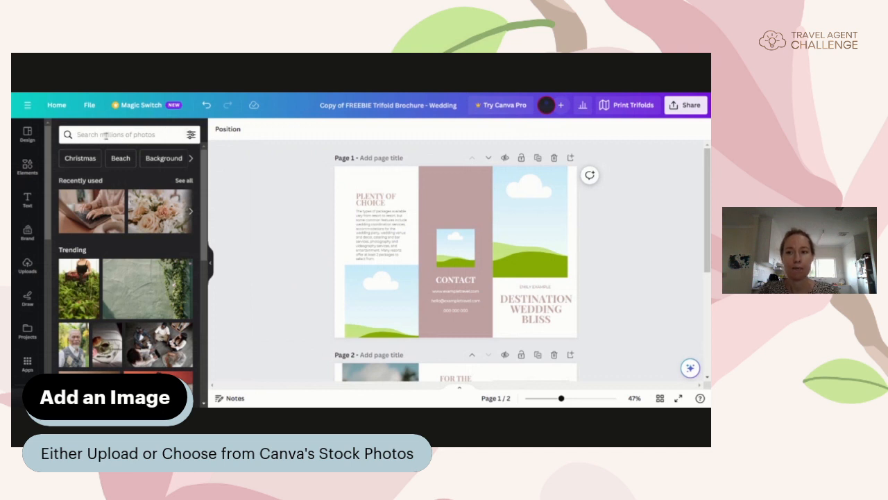
{"action": "left_click", "coordinate": [133, 134]}
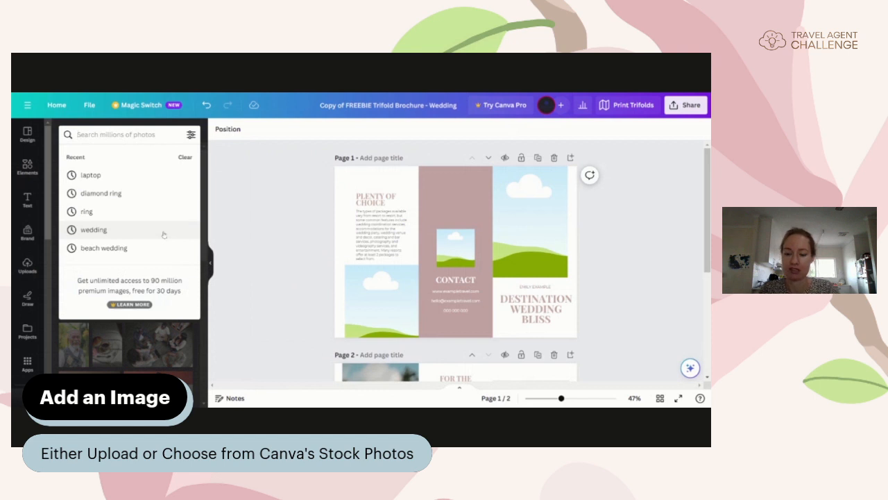
{"action": "type", "text": "wedding"}
{"action": "key", "text": "Return"}
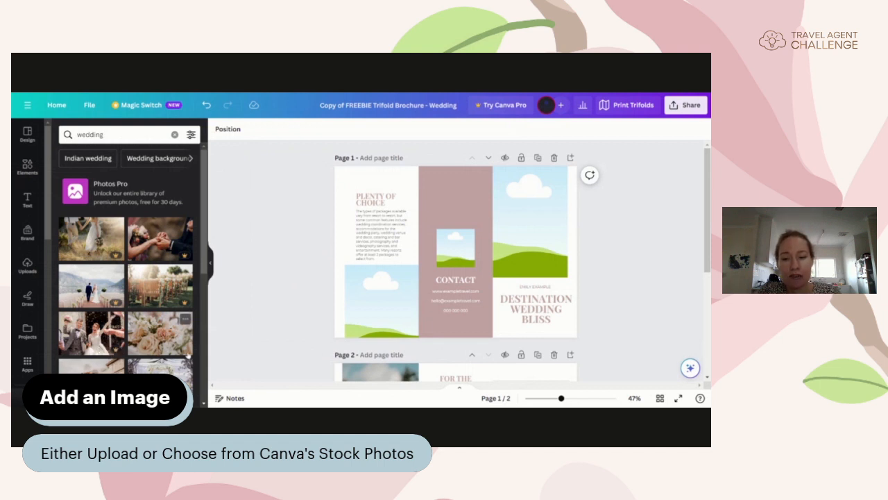
{"action": "scroll", "coordinate": [203, 277], "scroll_direction": "down", "scroll_amount": 2}
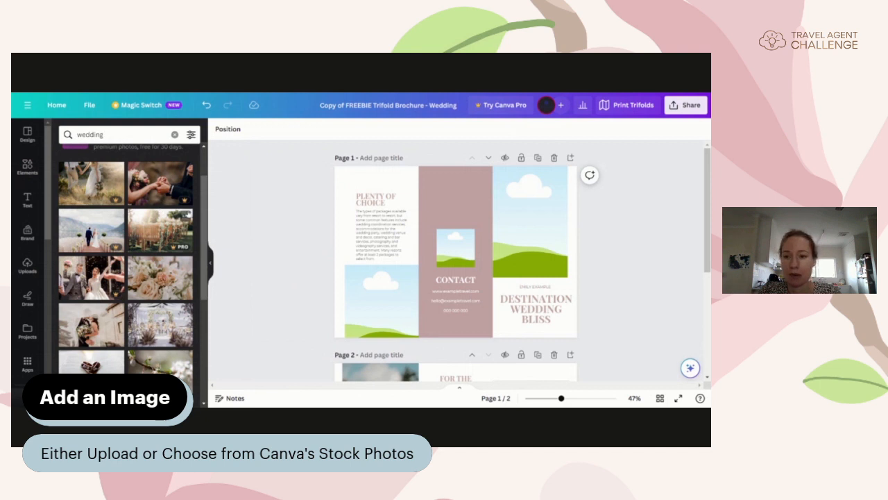
{"action": "scroll", "coordinate": [141, 227], "scroll_direction": "down", "scroll_amount": 2}
{"action": "scroll", "coordinate": [139, 263], "scroll_direction": "up", "scroll_amount": 10}
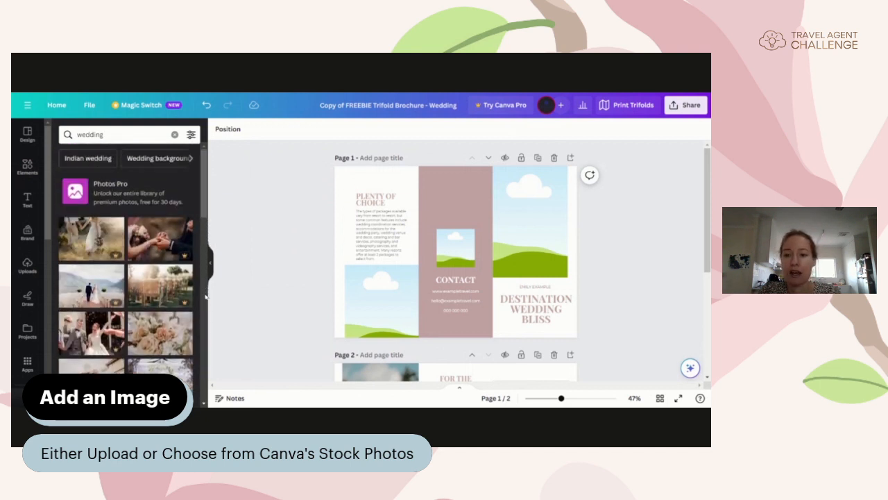
{"action": "left_click", "coordinate": [210, 262]}
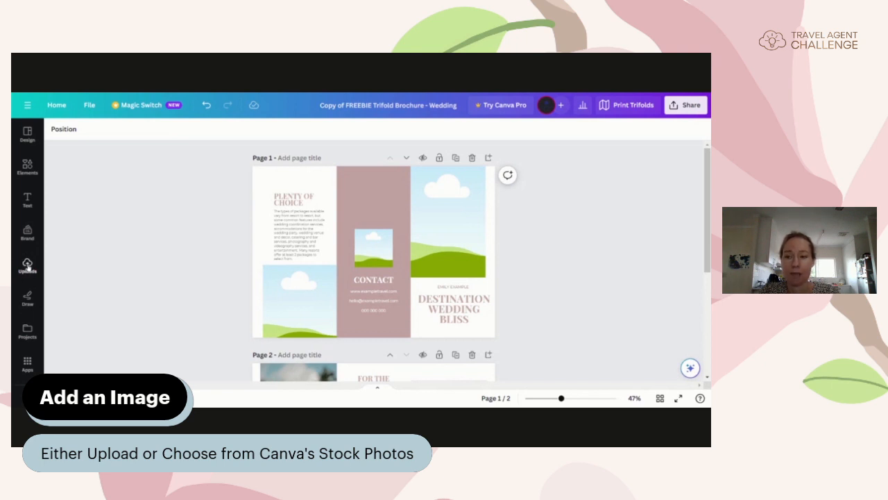
Step: Show the uploaded images and bring the beach couple photo onto page 1
{"action": "left_click", "coordinate": [27, 267]}
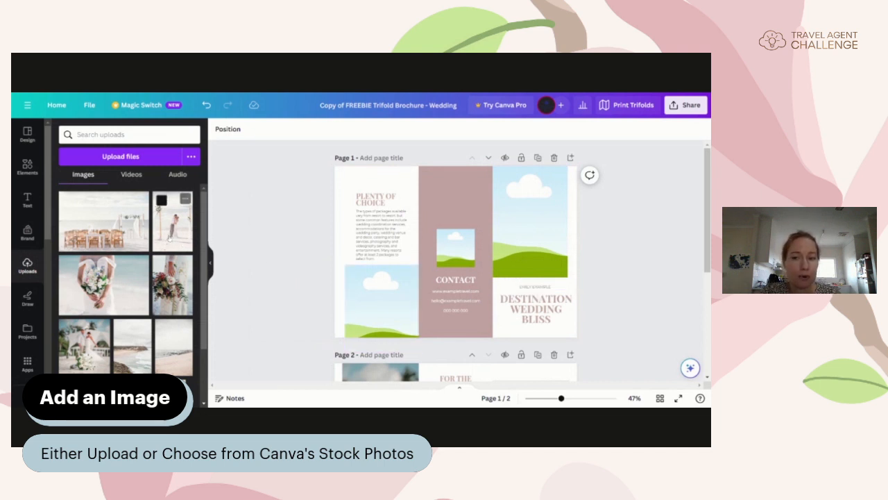
{"action": "left_click", "coordinate": [171, 222]}
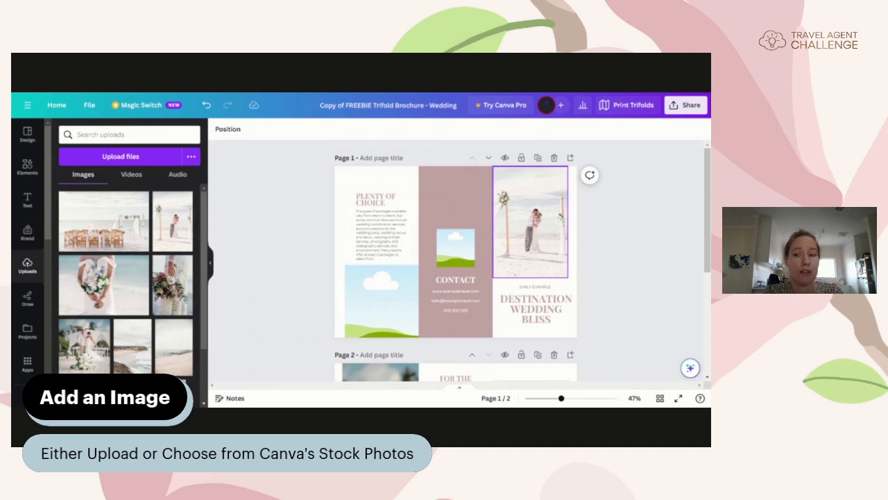
Step: Drop the beach couple photo into the top-right frame and crop it so the couple appears larger
{"action": "left_click_drag", "start_coordinate": [172, 221], "coordinate": [530, 226]}
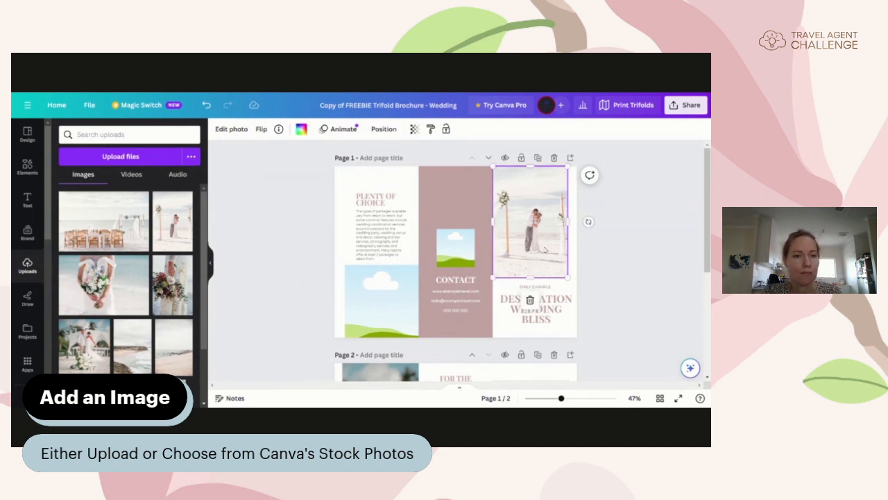
{"action": "double_click", "coordinate": [546, 251]}
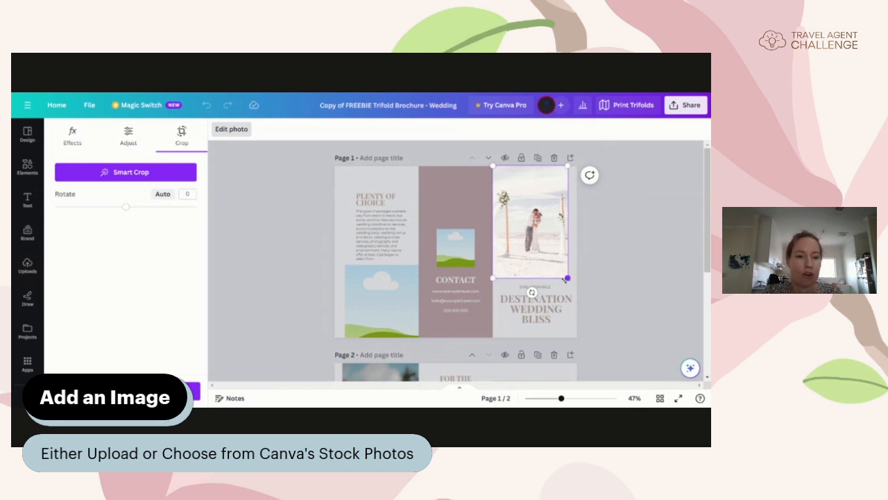
{"action": "left_click_drag", "start_coordinate": [564, 279], "coordinate": [604, 315]}
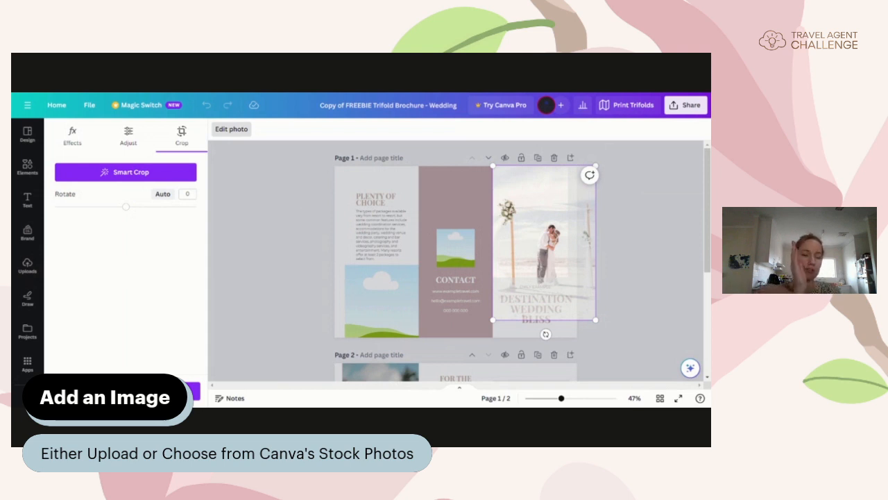
{"action": "left_click_drag", "start_coordinate": [544, 237], "coordinate": [529, 220]}
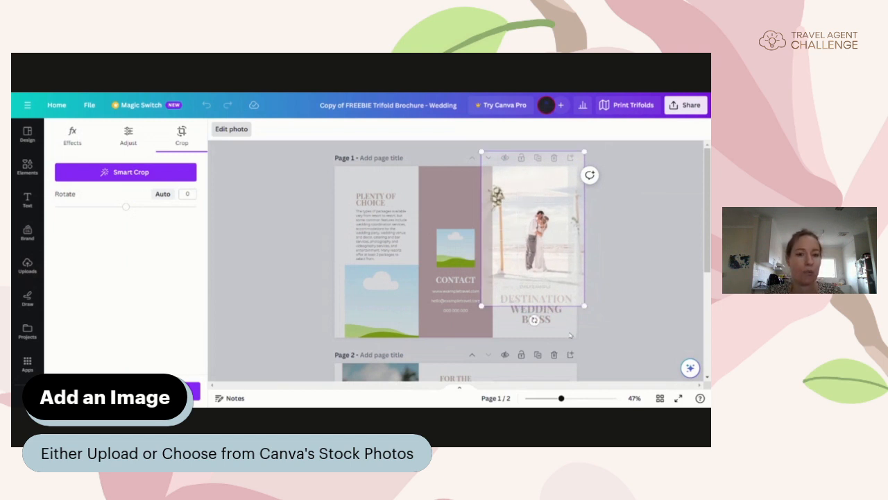
{"action": "mouse_move", "coordinate": [481, 306]}
{"action": "left_mouse_down"}
{"action": "mouse_move", "coordinate": [488, 294]}
{"action": "mouse_move", "coordinate": [484, 302]}
{"action": "left_mouse_up"}
{"action": "left_click_drag", "start_coordinate": [532, 267], "coordinate": [538, 263]}
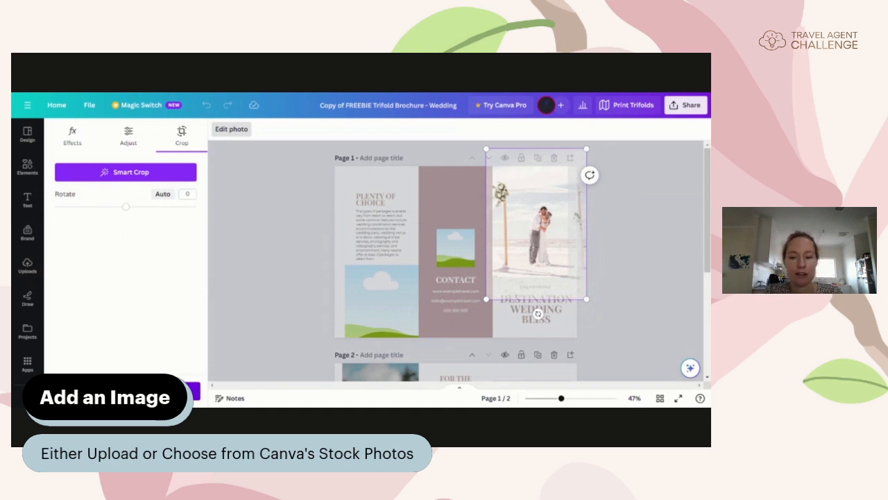
{"action": "left_click", "coordinate": [188, 386]}
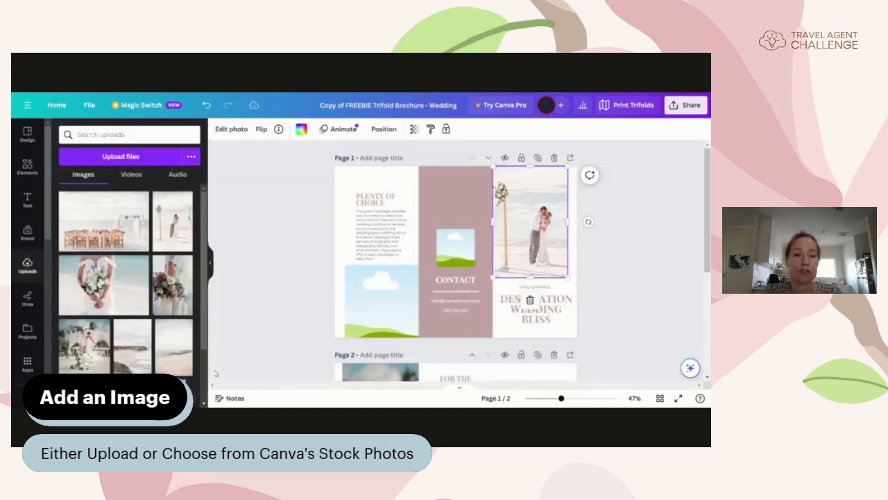
{"action": "left_click", "coordinate": [631, 310]}
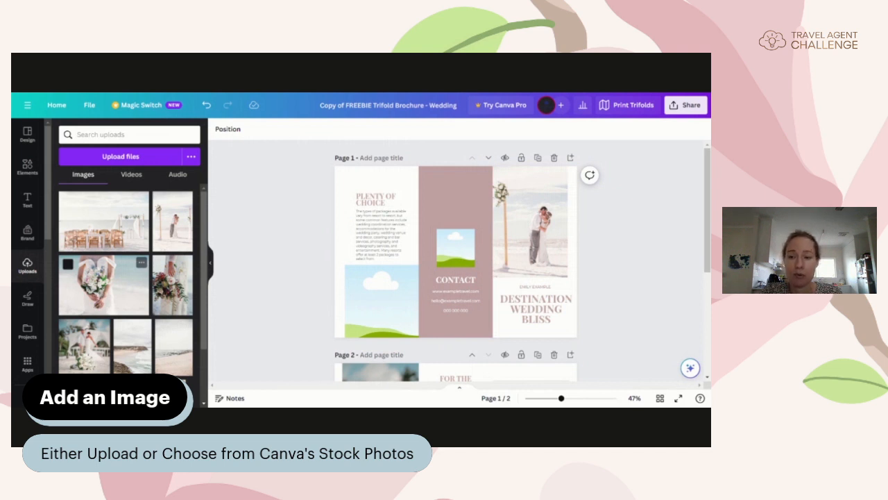
Step: Place the bridal bouquet photo on page 1 and shift its framing slightly right
{"action": "left_click_drag", "start_coordinate": [101, 292], "coordinate": [382, 302]}
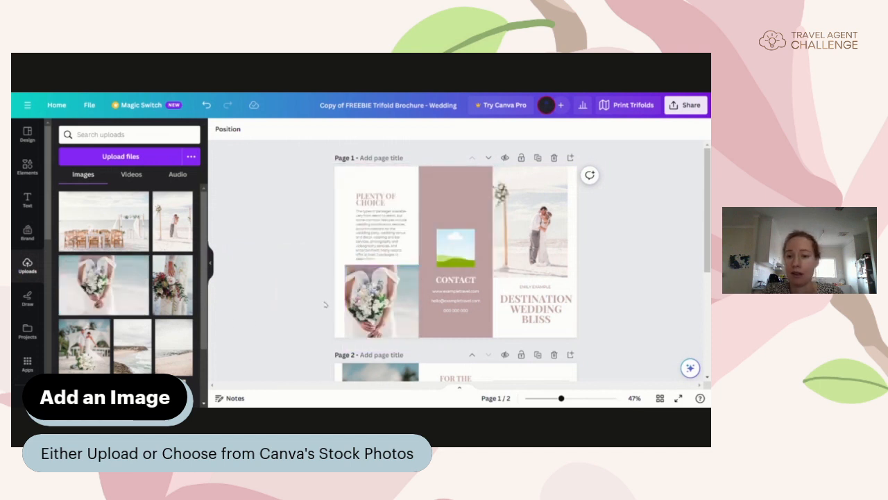
{"action": "double_click", "coordinate": [394, 312]}
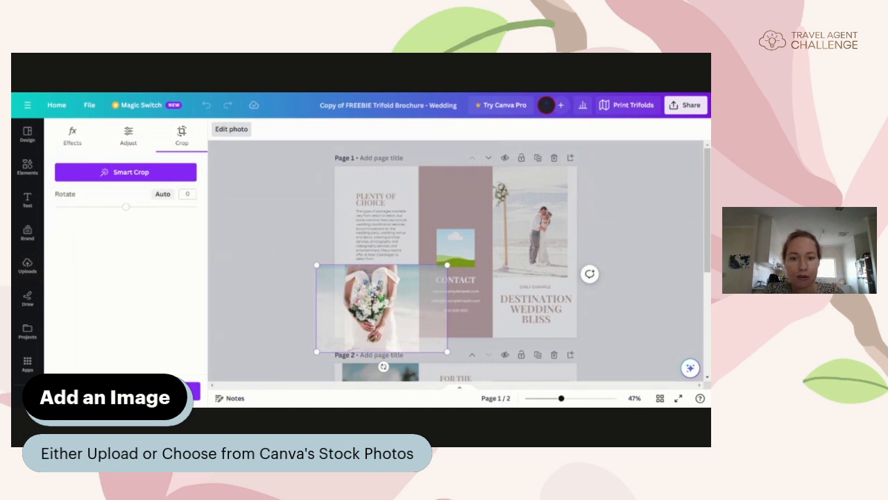
{"action": "left_click_drag", "start_coordinate": [375, 299], "coordinate": [389, 297]}
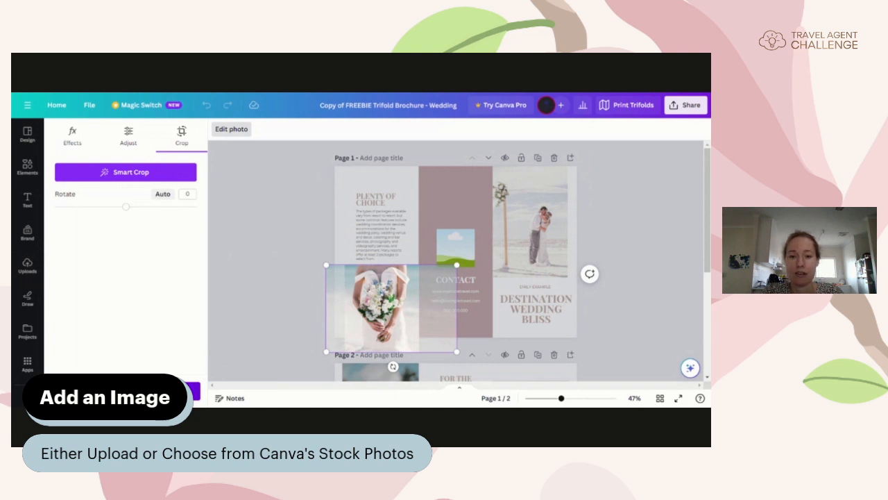
{"action": "left_click", "coordinate": [193, 391]}
{"action": "left_click", "coordinate": [276, 352]}
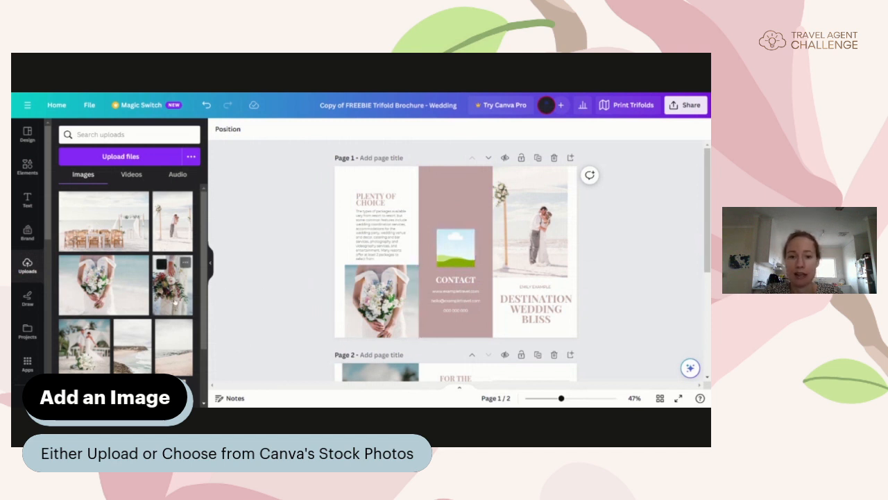
Step: Drop the bouquet photo into the lower-left frame, then hide Uploads and scroll to page 2
{"action": "left_click_drag", "start_coordinate": [174, 303], "coordinate": [389, 314]}
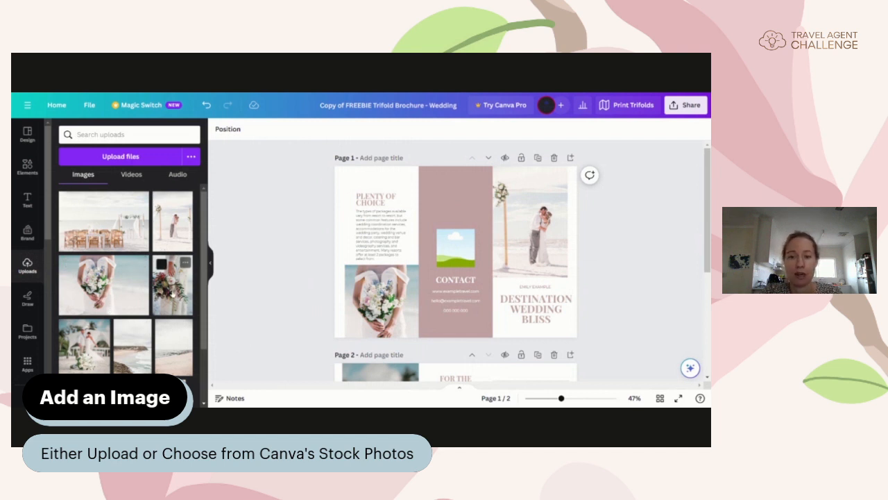
{"action": "left_click_drag", "start_coordinate": [174, 293], "coordinate": [382, 300]}
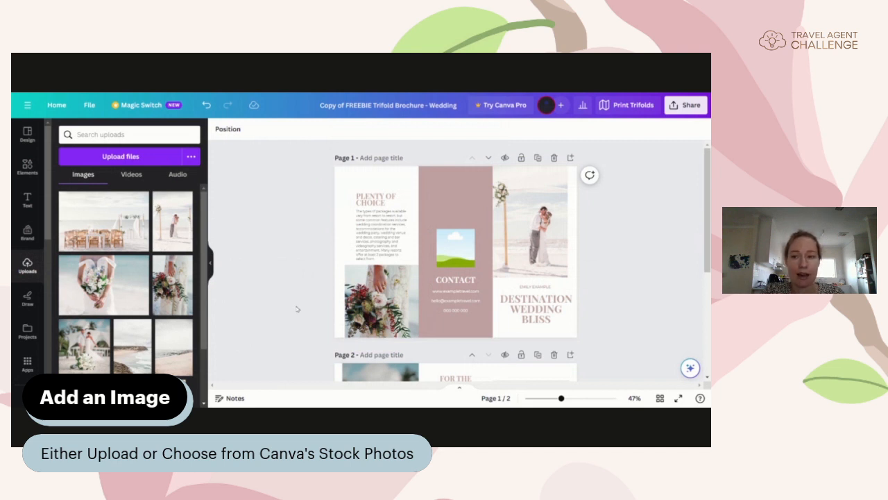
{"action": "left_click", "coordinate": [210, 262]}
{"action": "scroll", "coordinate": [245, 297], "scroll_direction": "down", "scroll_amount": 5}
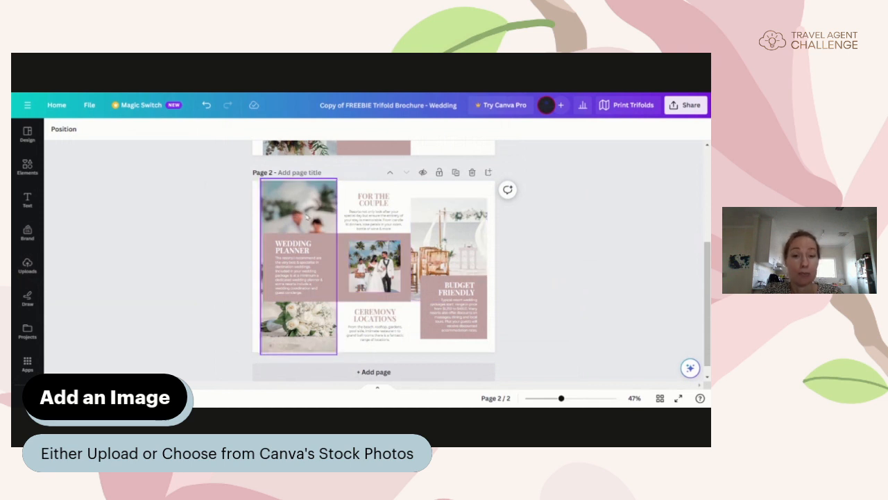
Step: Scroll the canvas back up to page 1 of the brochure
{"action": "scroll", "coordinate": [233, 285], "scroll_direction": "up", "scroll_amount": 3}
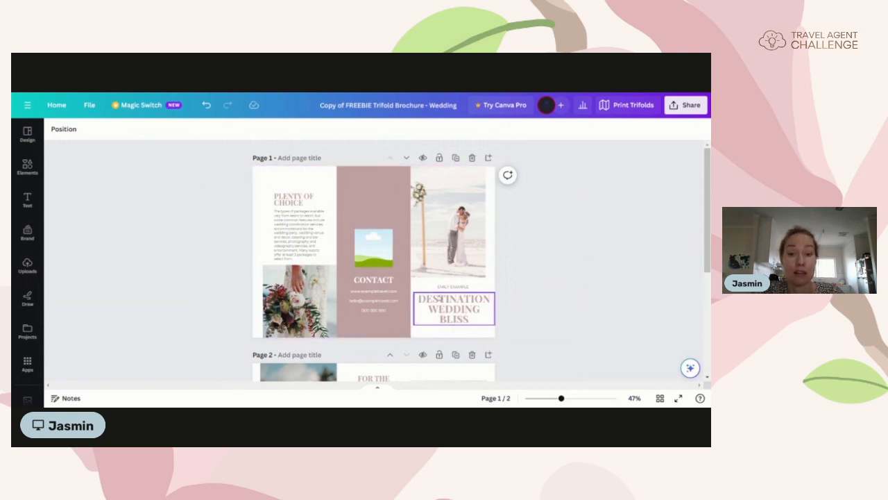
Step: Select the pink CONTACT panel and browse its colour options, leaving it dusty pink
{"action": "left_click", "coordinate": [389, 215]}
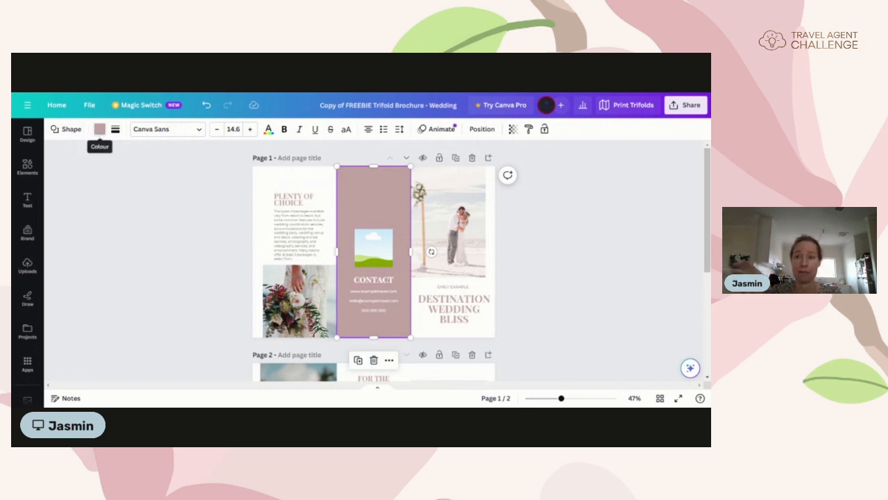
{"action": "left_click", "coordinate": [100, 129]}
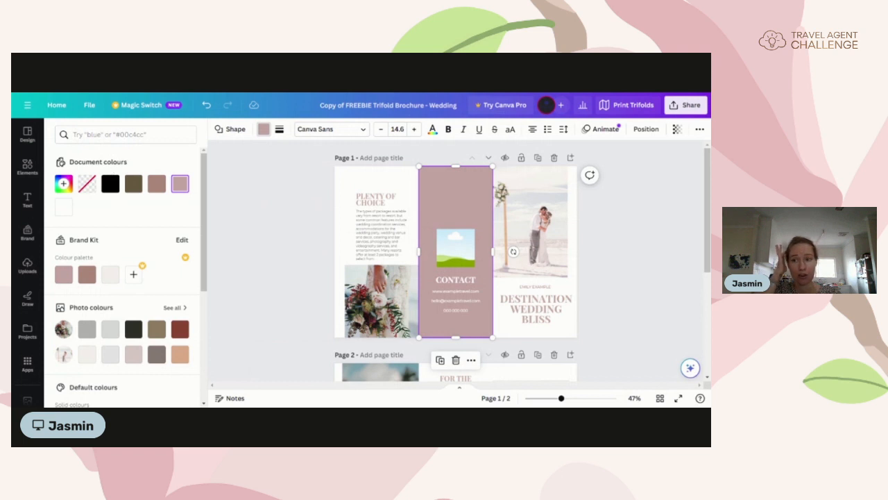
{"action": "scroll", "coordinate": [128, 263], "scroll_direction": "down", "scroll_amount": 1}
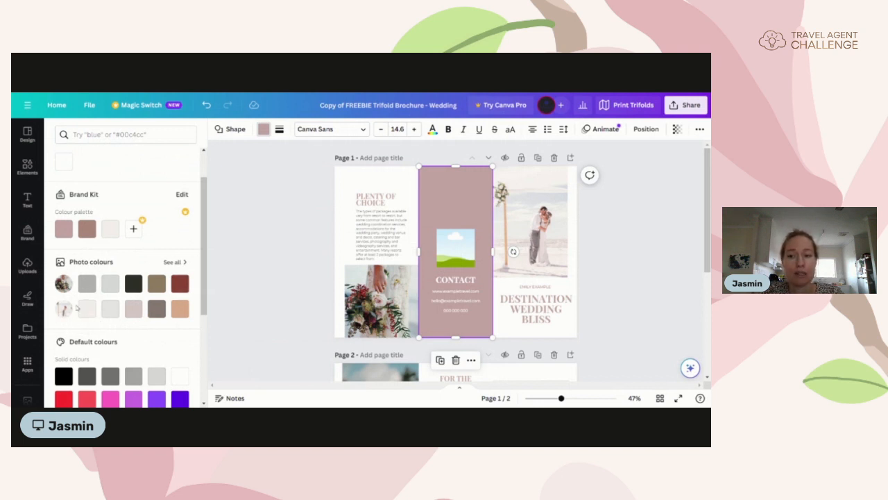
{"action": "scroll", "coordinate": [77, 308], "scroll_direction": "down", "scroll_amount": 3}
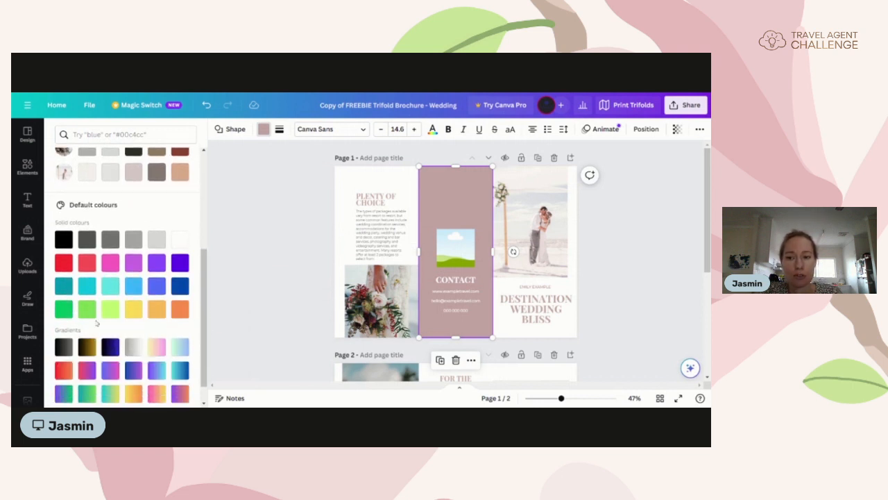
{"action": "scroll", "coordinate": [95, 317], "scroll_direction": "up", "scroll_amount": 3}
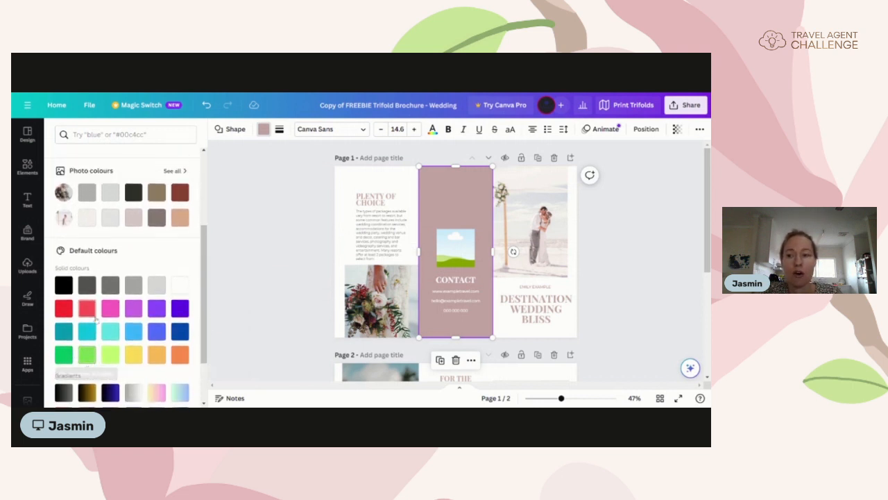
{"action": "scroll", "coordinate": [97, 317], "scroll_direction": "up", "scroll_amount": 1}
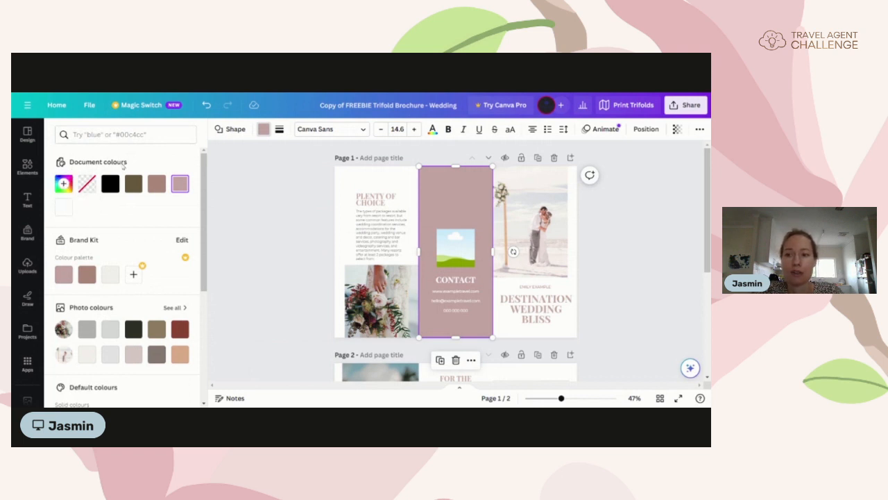
{"action": "left_click", "coordinate": [63, 184]}
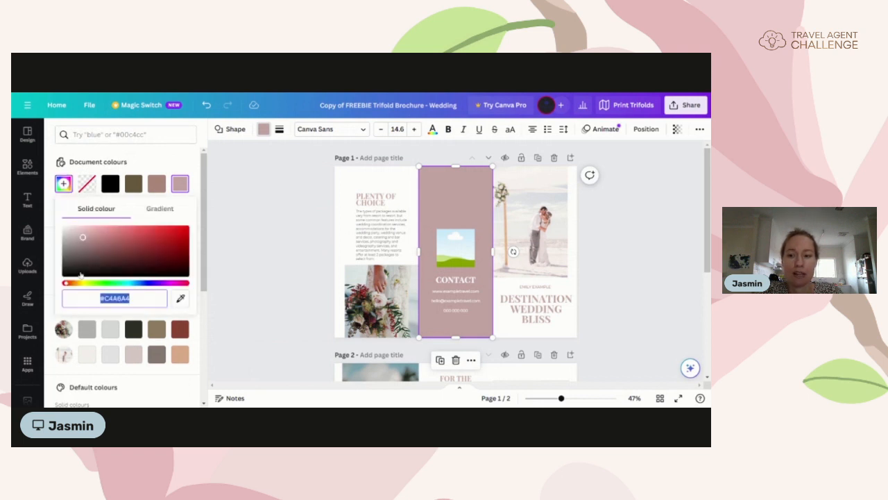
{"action": "left_click", "coordinate": [49, 236]}
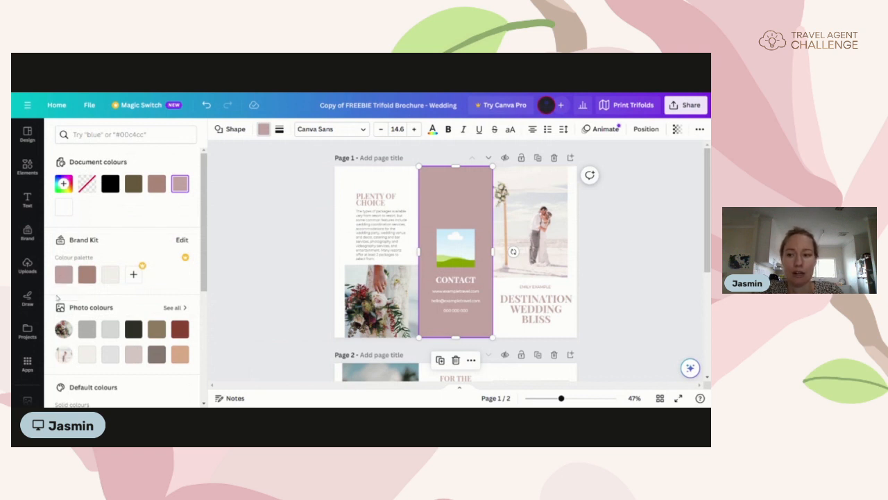
{"action": "scroll", "coordinate": [63, 330], "scroll_direction": "down", "scroll_amount": 1}
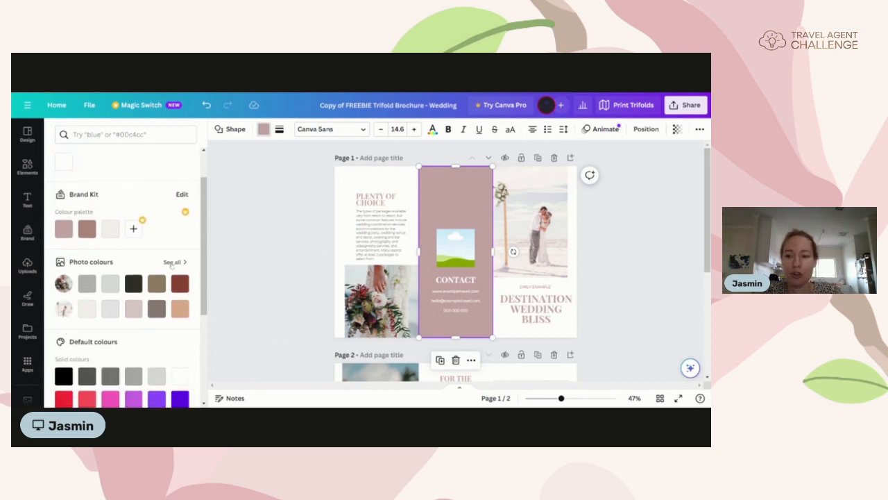
{"action": "left_click", "coordinate": [86, 310]}
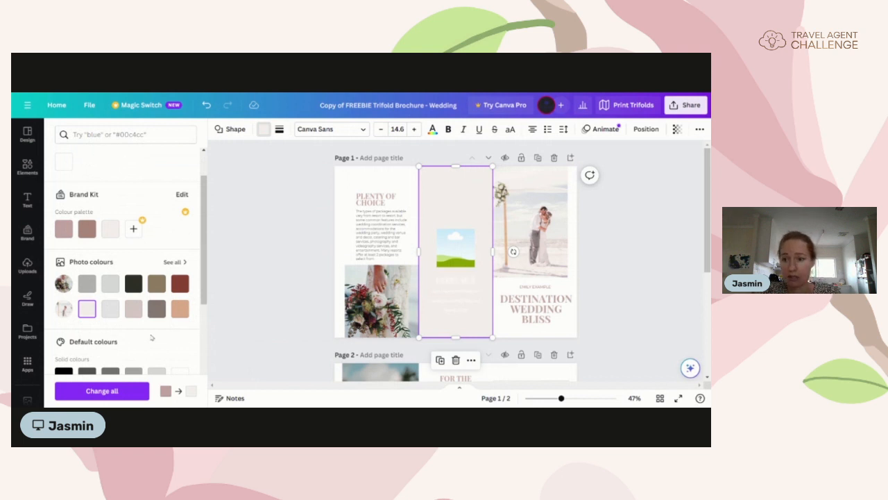
{"action": "left_click", "coordinate": [133, 309]}
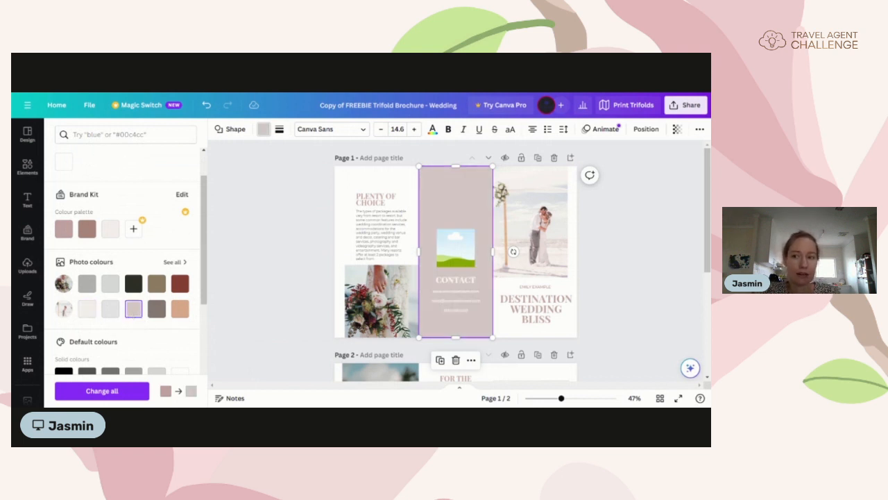
{"action": "left_click", "coordinate": [180, 285]}
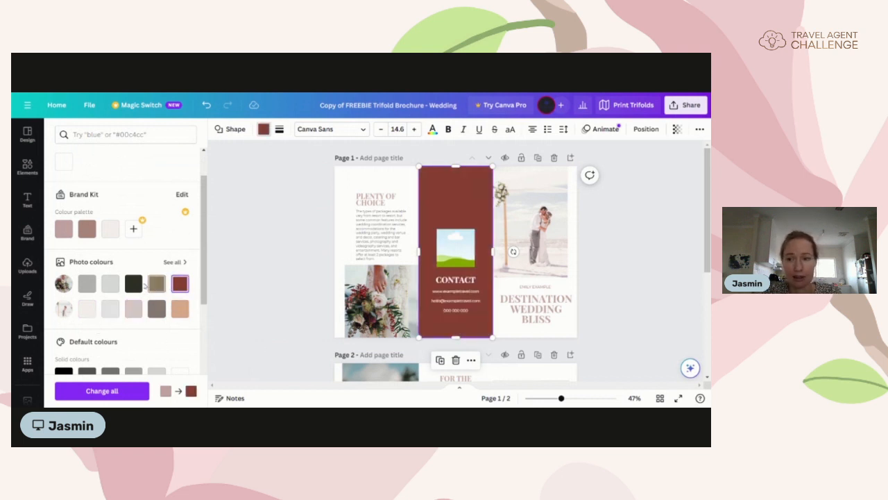
{"action": "left_click", "coordinate": [86, 284]}
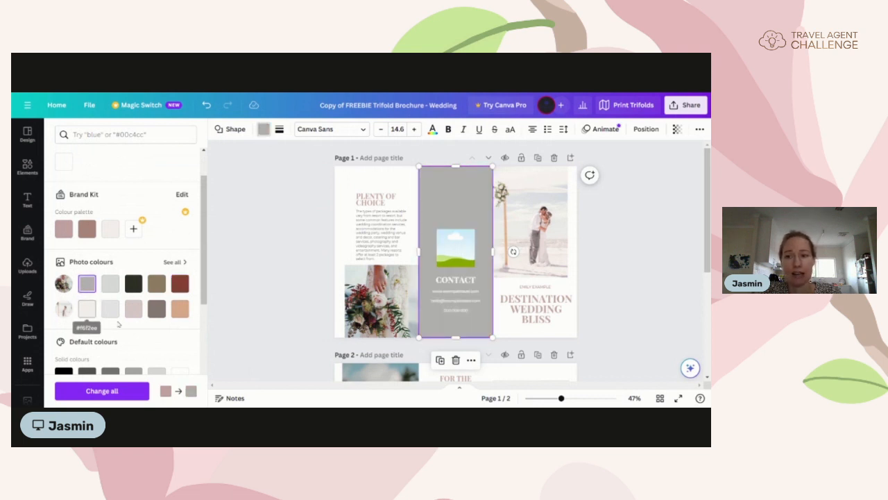
{"action": "scroll", "coordinate": [206, 280], "scroll_direction": "up", "scroll_amount": 2}
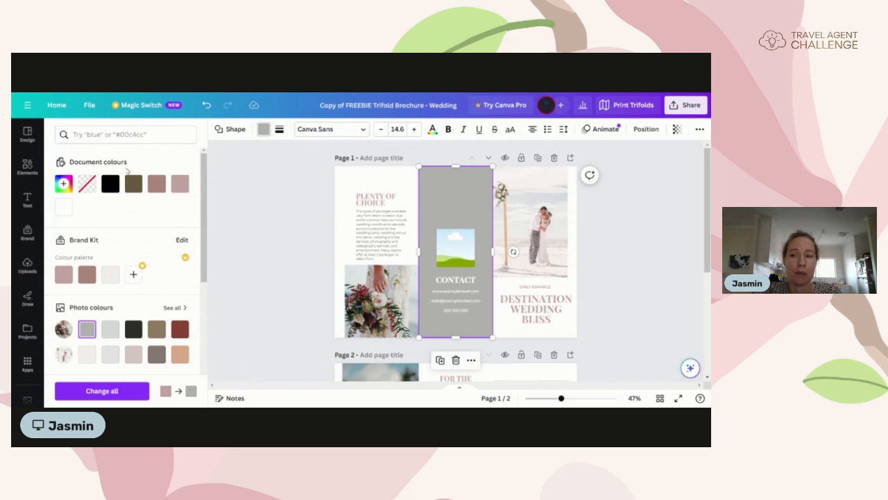
{"action": "left_click", "coordinate": [179, 187]}
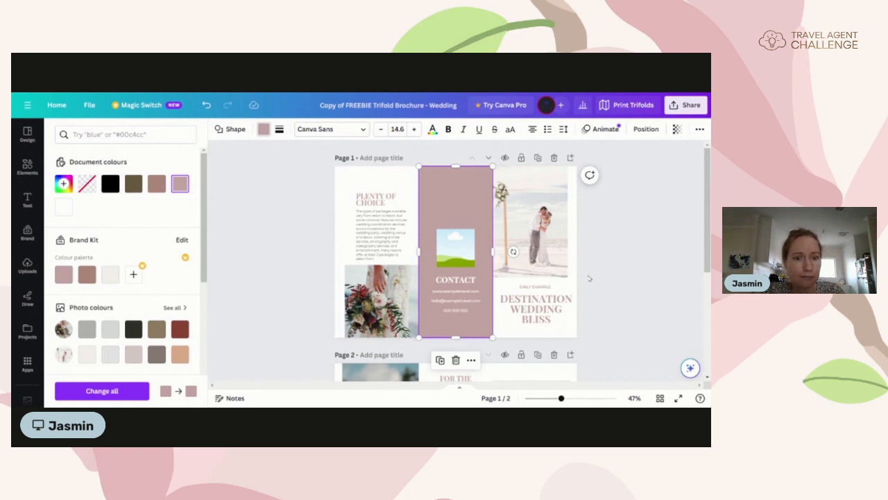
Step: Try black on the DESTINATION WEDDING BLISS heading, then revert it to the brownish-pink document colour
{"action": "left_click", "coordinate": [551, 313]}
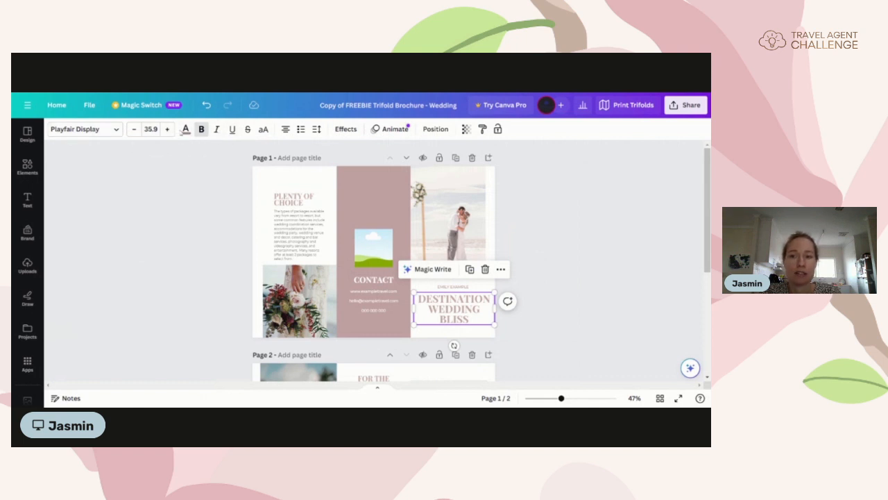
{"action": "left_click", "coordinate": [186, 129]}
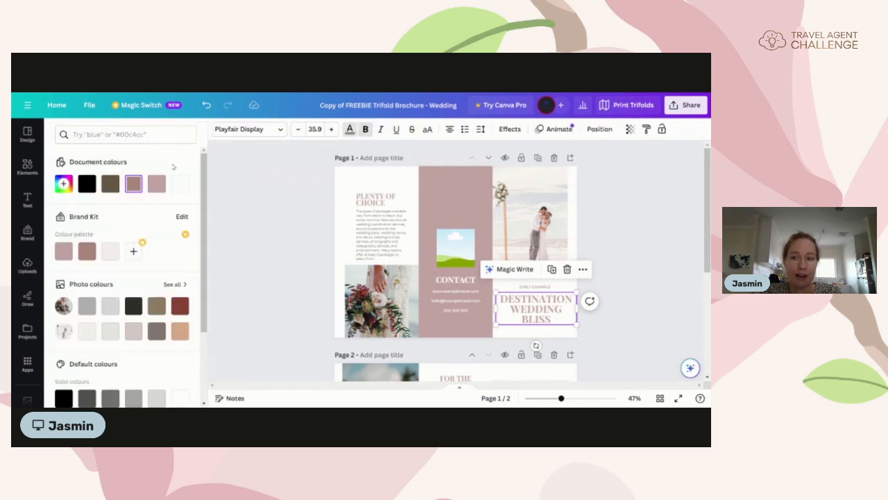
{"action": "scroll", "coordinate": [118, 351], "scroll_direction": "down", "scroll_amount": 3}
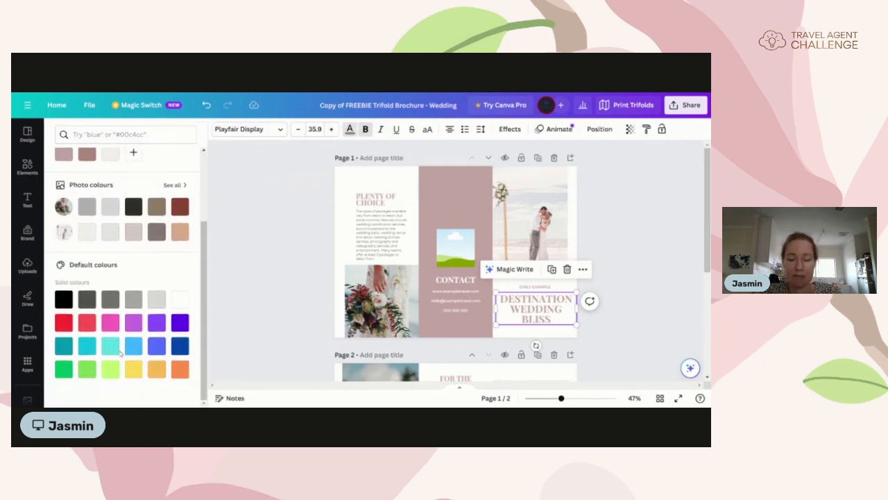
{"action": "scroll", "coordinate": [121, 354], "scroll_direction": "up", "scroll_amount": 3}
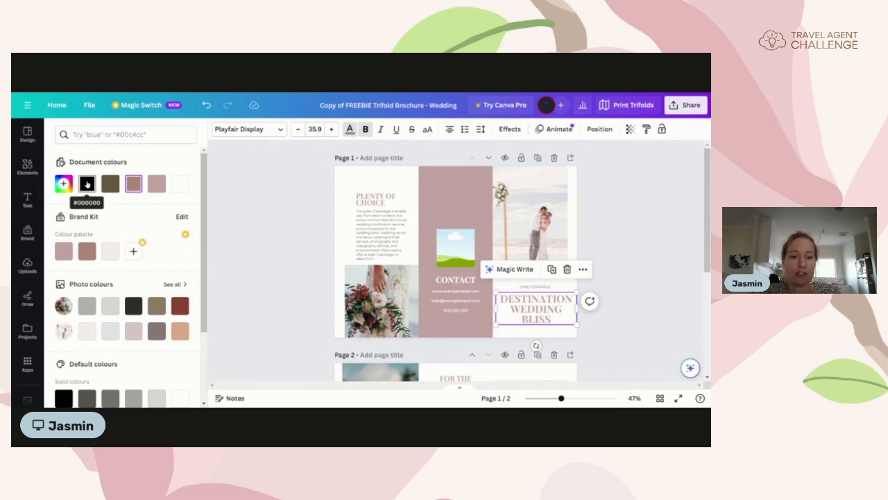
{"action": "left_click", "coordinate": [86, 184]}
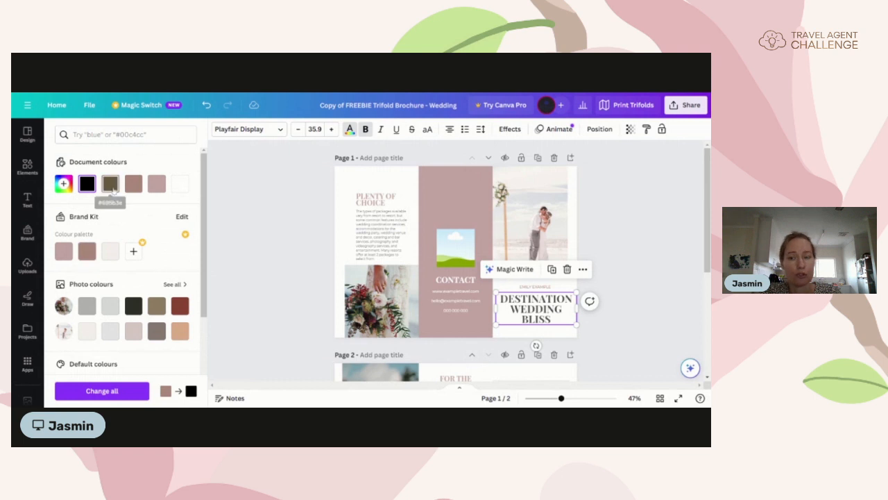
{"action": "left_click", "coordinate": [132, 185]}
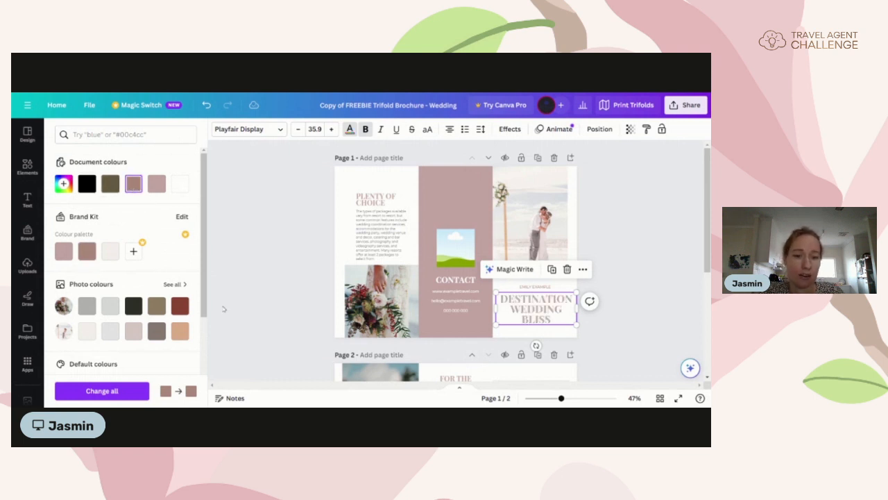
{"action": "left_click", "coordinate": [255, 303]}
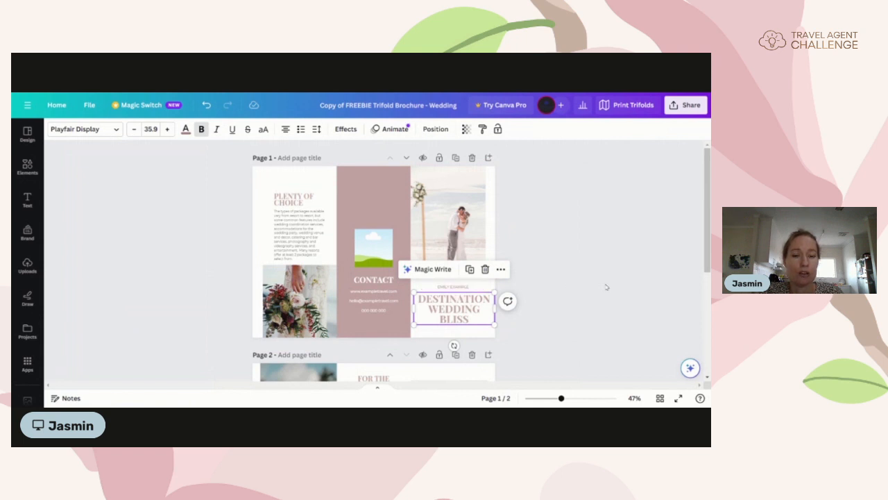
Step: Replace the placeholder surname in the name line above the heading with the author's own surname
{"action": "left_click", "coordinate": [453, 287]}
{"action": "double_click", "coordinate": [461, 287]}
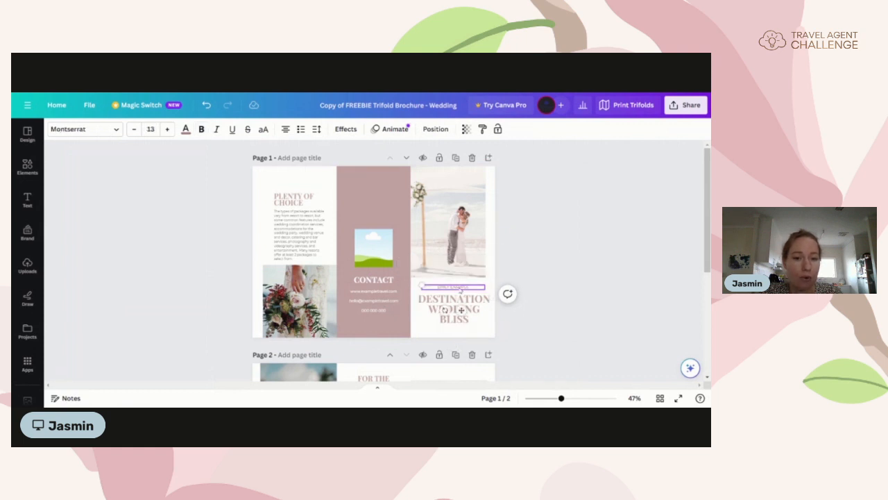
{"action": "left_click", "coordinate": [468, 286]}
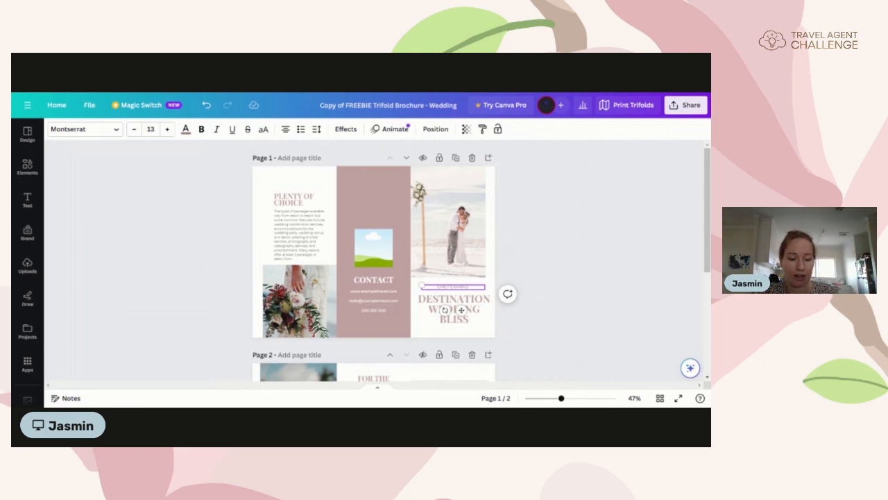
{"action": "key", "text": "BackSpace"}
{"action": "key", "text": "BackSpace"}
{"action": "key", "text": "BackSpace"}
{"action": "type", "text": "SM"}
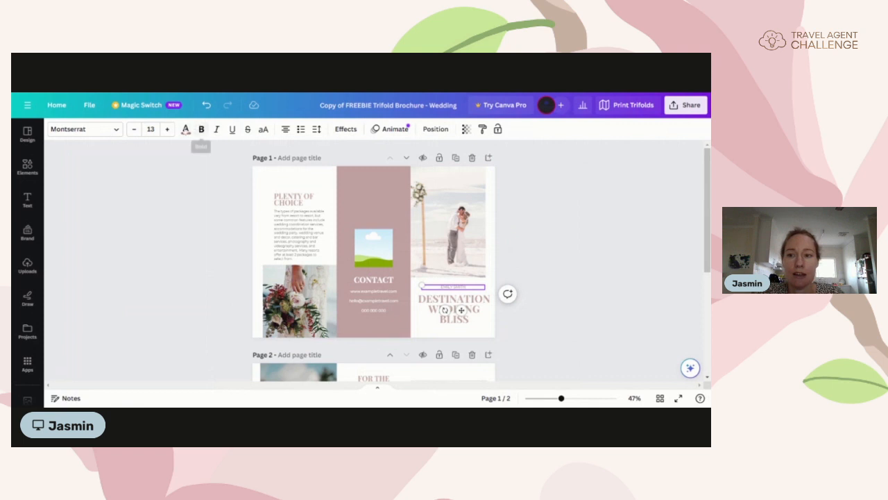
{"action": "left_click", "coordinate": [84, 129]}
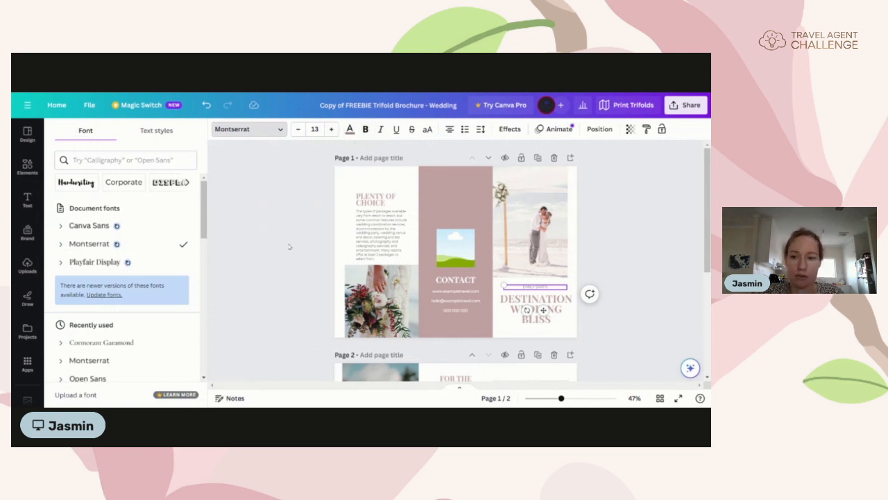
{"action": "left_click", "coordinate": [254, 348]}
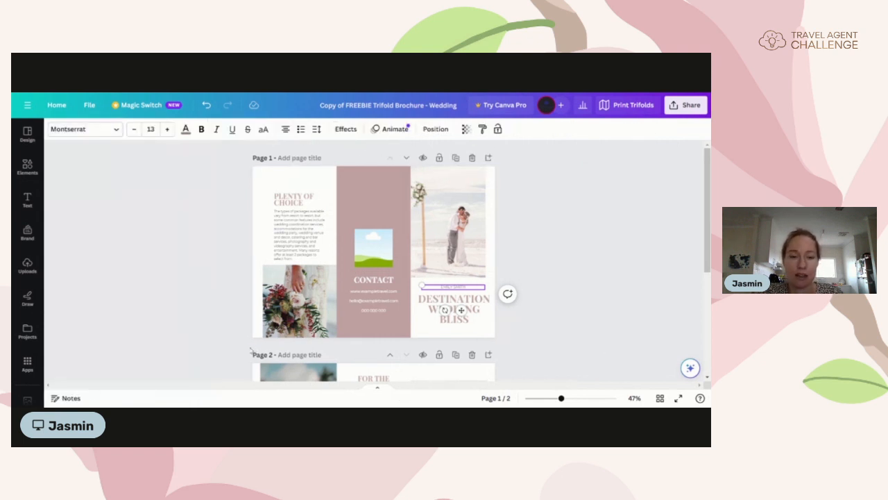
{"action": "left_click", "coordinate": [602, 308]}
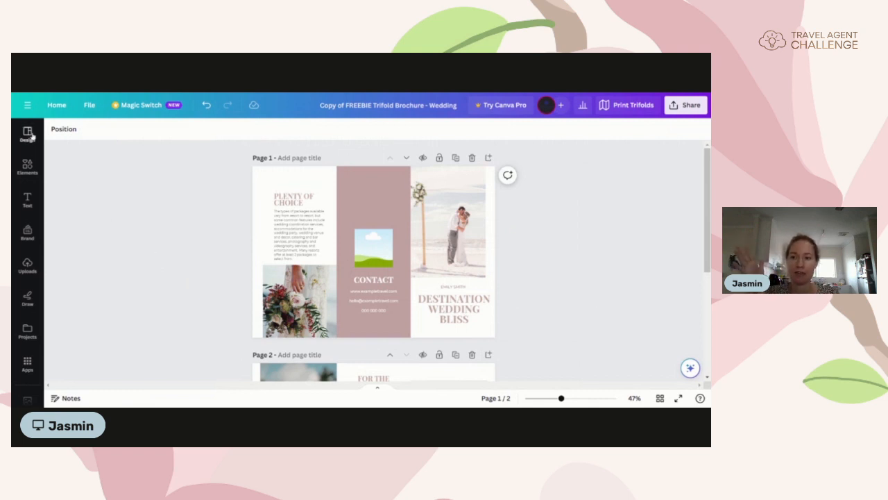
Step: Search the Elements library for FLOWER
{"action": "left_click", "coordinate": [27, 167]}
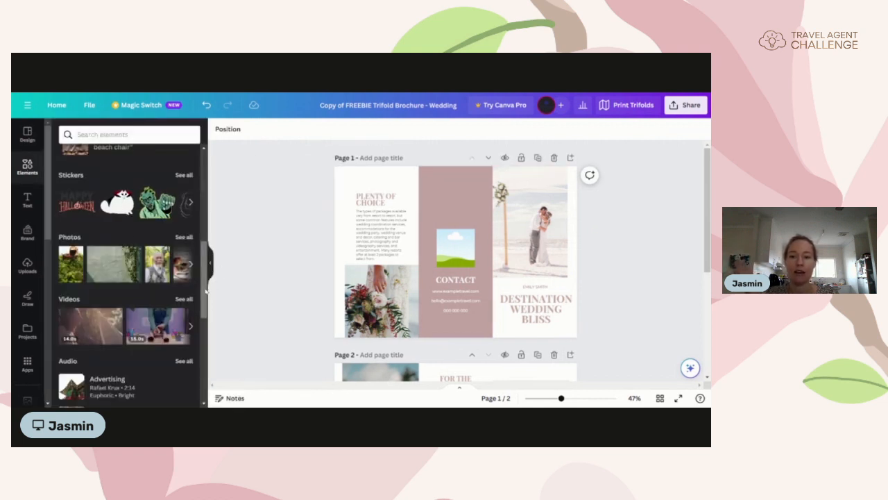
{"action": "scroll", "coordinate": [166, 201], "scroll_direction": "up", "scroll_amount": 5}
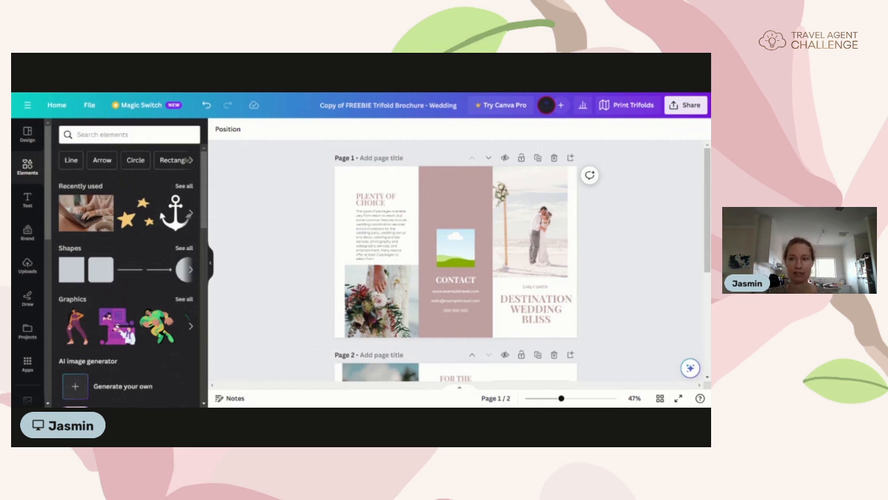
{"action": "left_click", "coordinate": [103, 136]}
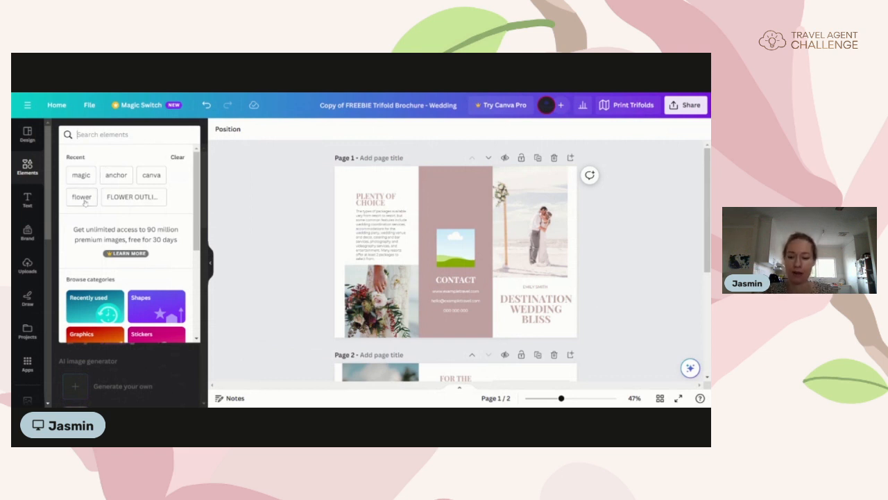
{"action": "type", "text": "FLOWER"}
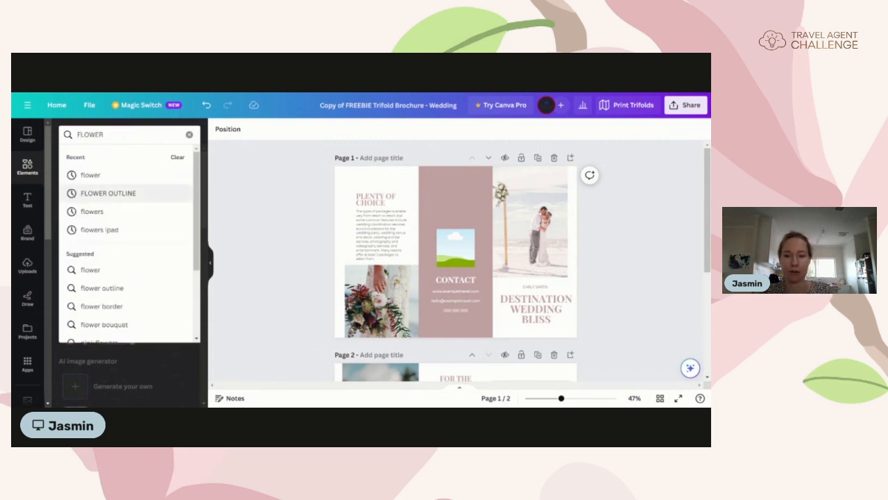
{"action": "key", "text": "Return"}
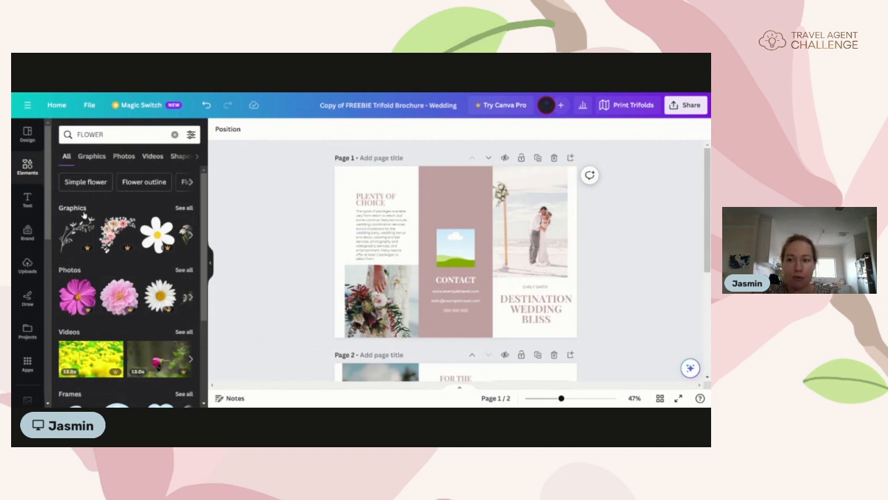
Step: Narrow the FLOWER results to Graphics and scroll through the flower illustrations
{"action": "left_click", "coordinate": [183, 208]}
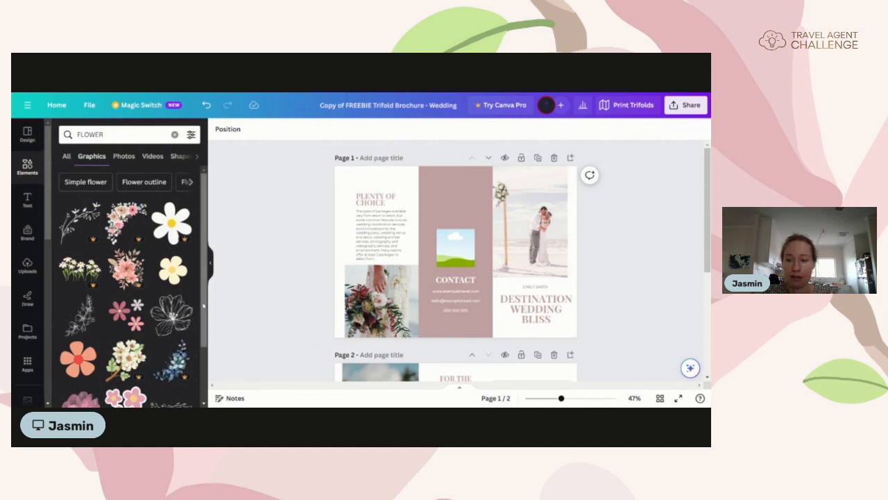
{"action": "left_click_drag", "start_coordinate": [204, 304], "coordinate": [204, 354]}
{"action": "scroll", "coordinate": [205, 353], "scroll_direction": "down", "scroll_amount": 3}
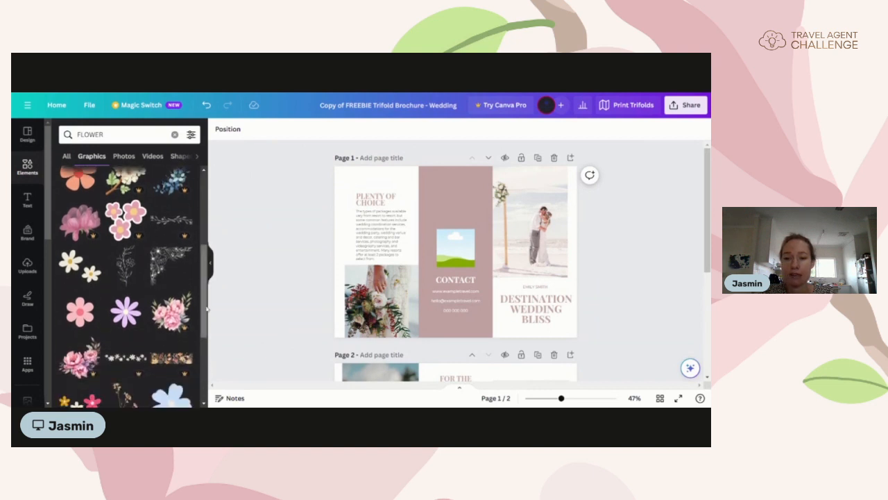
{"action": "left_click_drag", "start_coordinate": [205, 309], "coordinate": [202, 374]}
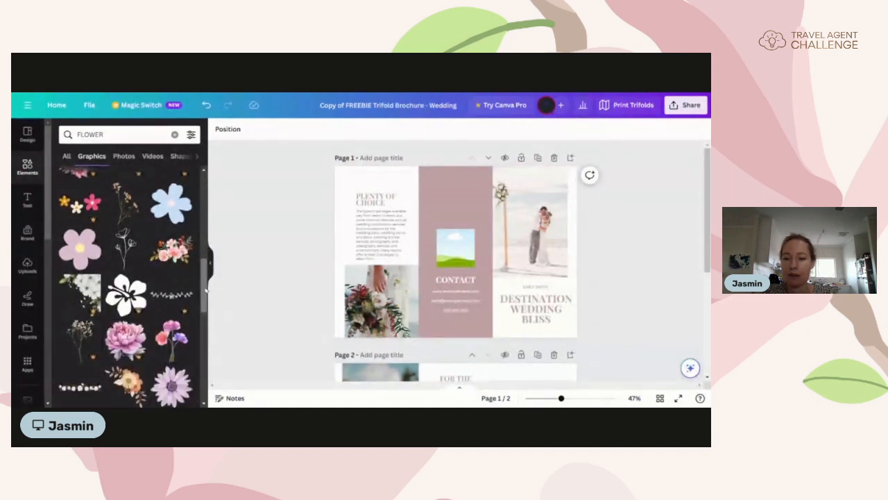
{"action": "left_click_drag", "start_coordinate": [206, 292], "coordinate": [201, 367]}
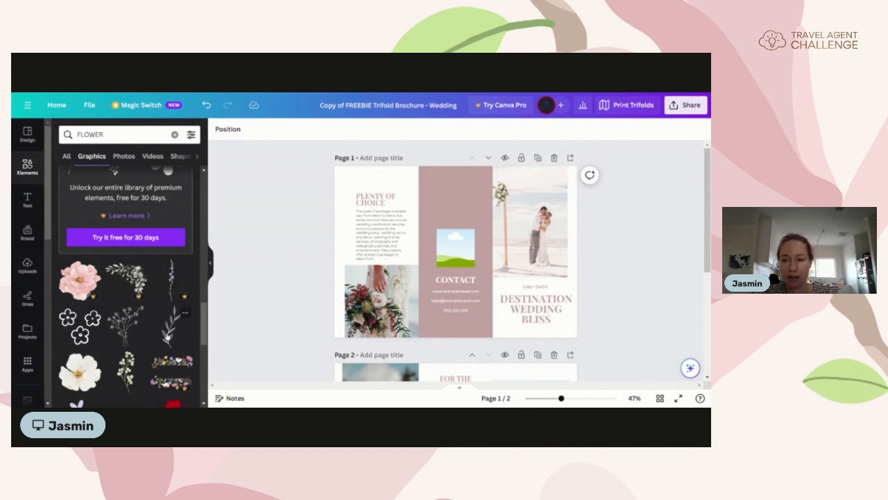
{"action": "scroll", "coordinate": [167, 338], "scroll_direction": "down", "scroll_amount": 1}
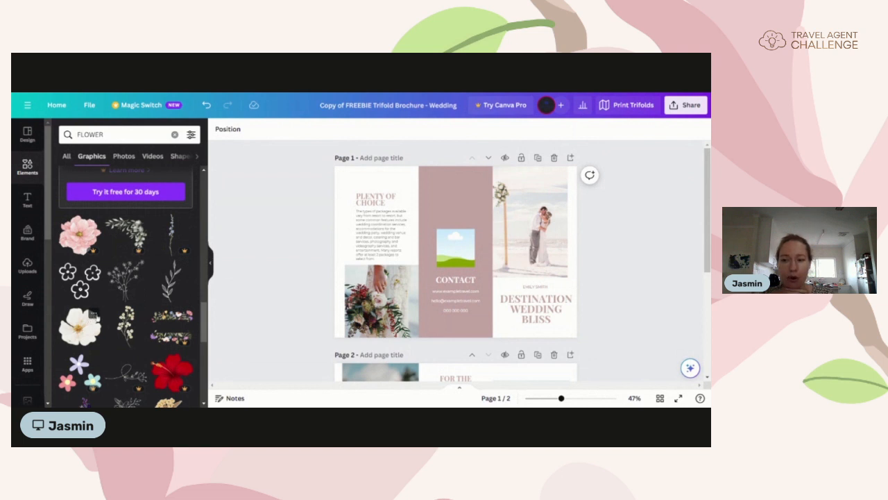
{"action": "left_click", "coordinate": [94, 315]}
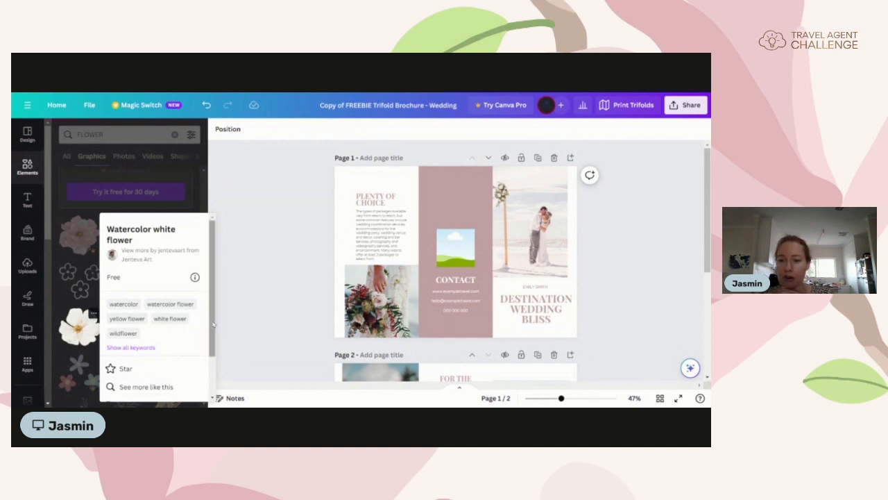
{"action": "scroll", "coordinate": [159, 292], "scroll_direction": "down", "scroll_amount": 1}
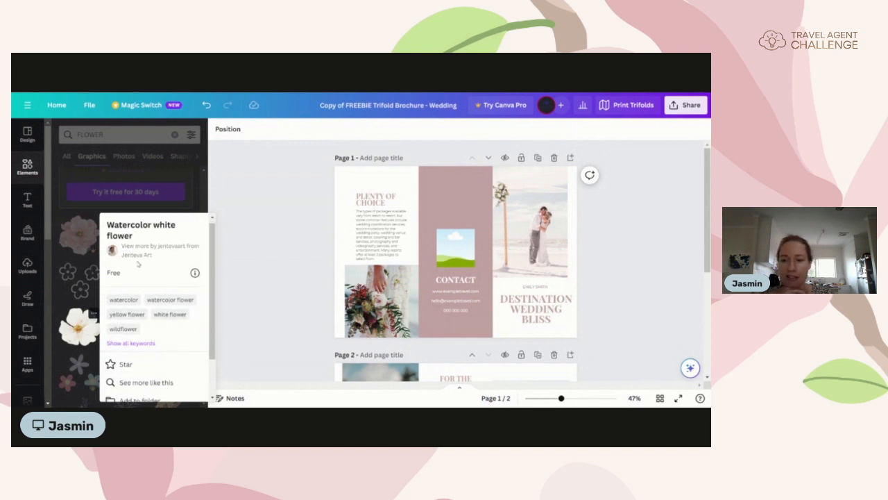
{"action": "left_click_drag", "start_coordinate": [214, 305], "coordinate": [219, 333]}
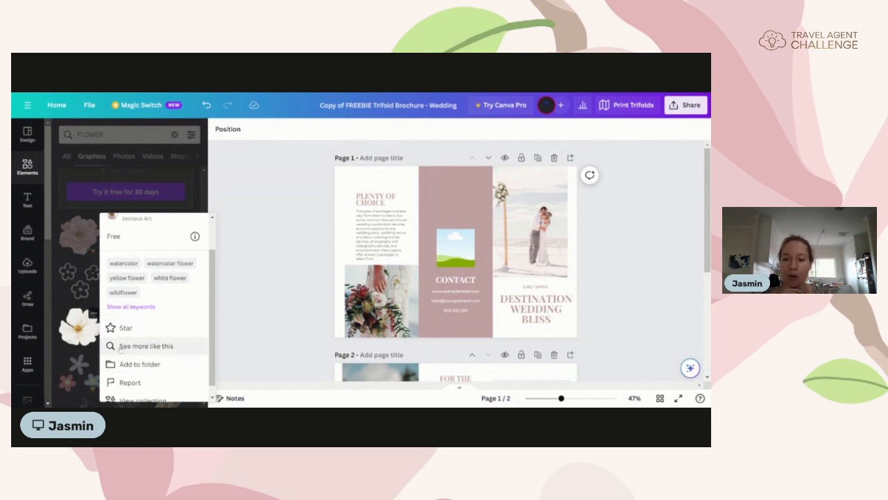
{"action": "left_click", "coordinate": [146, 346]}
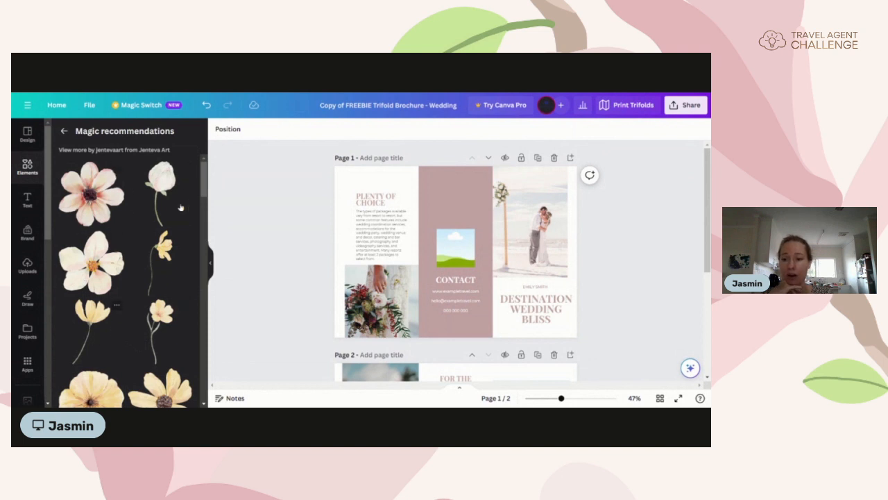
{"action": "mouse_move", "coordinate": [206, 182]}
{"action": "left_mouse_down"}
{"action": "mouse_move", "coordinate": [214, 298]}
{"action": "mouse_move", "coordinate": [220, 179]}
{"action": "left_mouse_up"}
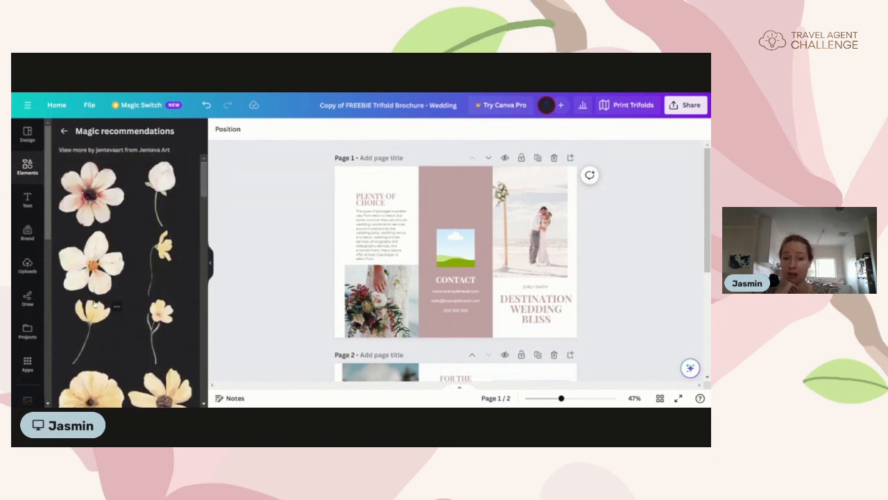
{"action": "left_click", "coordinate": [63, 132]}
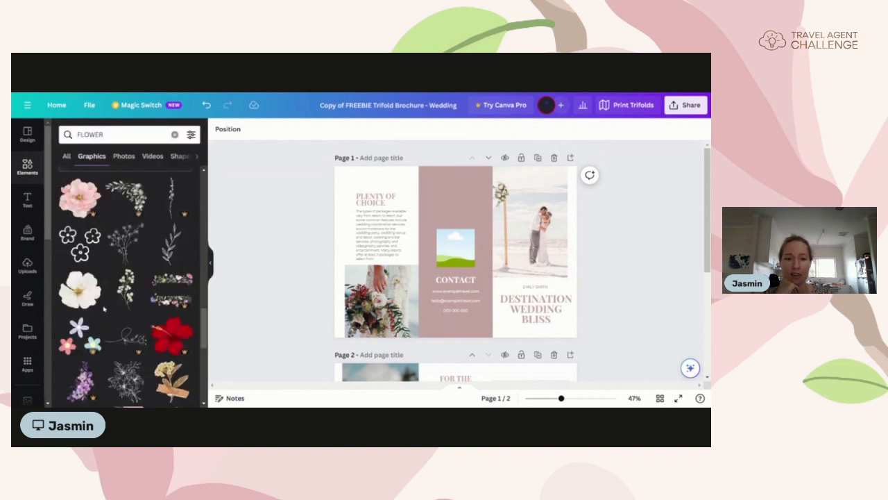
Step: Insert the black leafy branch graphic above the CONTACT heading and collapse the side panel
{"action": "left_click", "coordinate": [171, 243]}
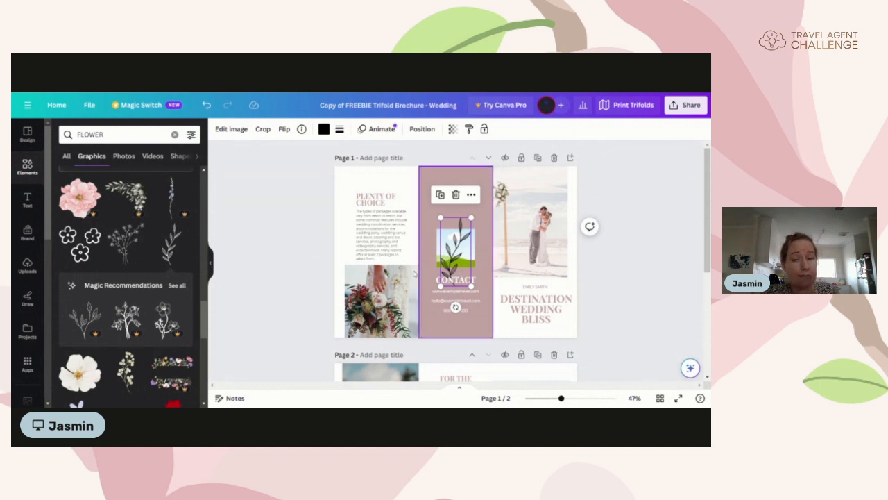
{"action": "left_click", "coordinate": [212, 266]}
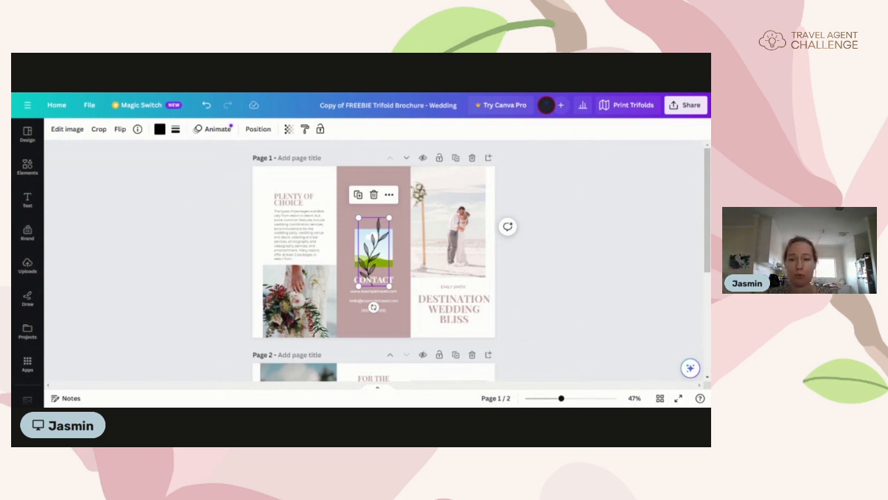
Step: Try dark blue and dark red on the leafy branch, then settle on dusty pink #c4a6a4
{"action": "left_click", "coordinate": [159, 129]}
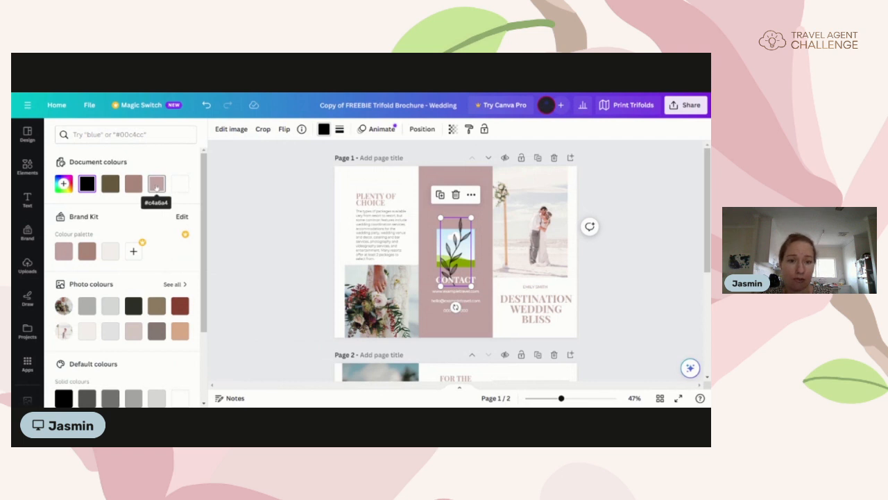
{"action": "left_click", "coordinate": [156, 184]}
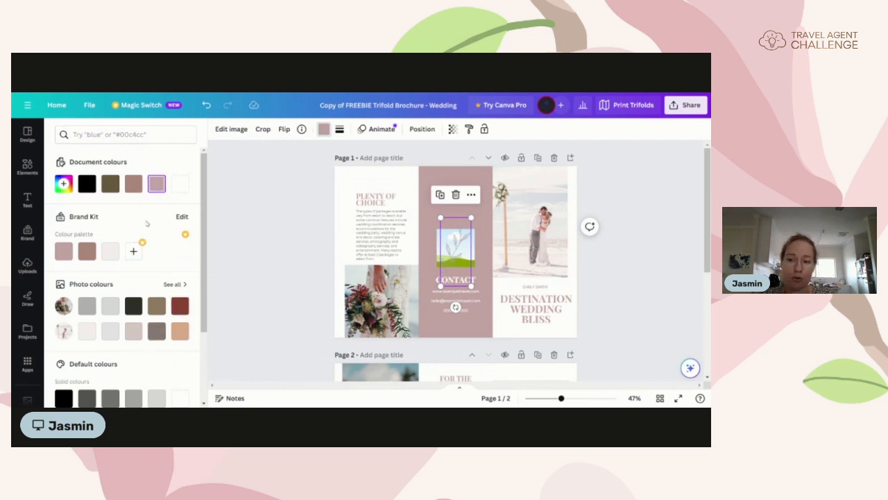
{"action": "scroll", "coordinate": [152, 306], "scroll_direction": "down", "scroll_amount": 3}
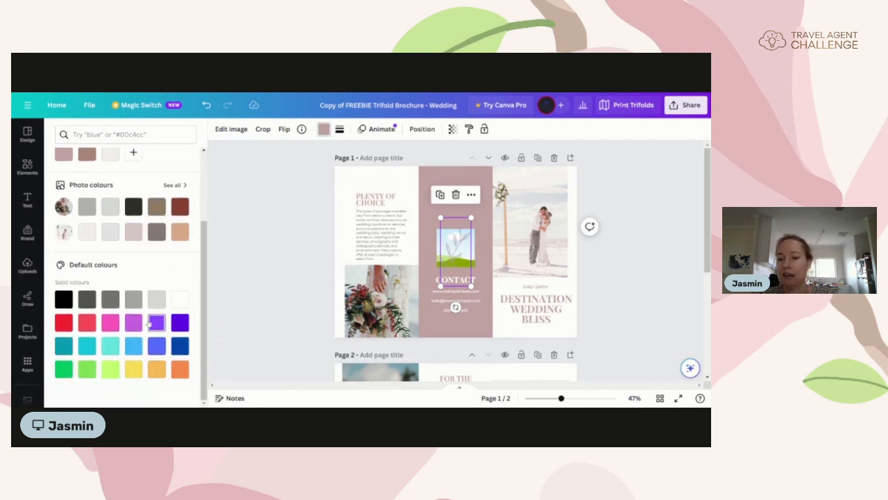
{"action": "left_click", "coordinate": [180, 346]}
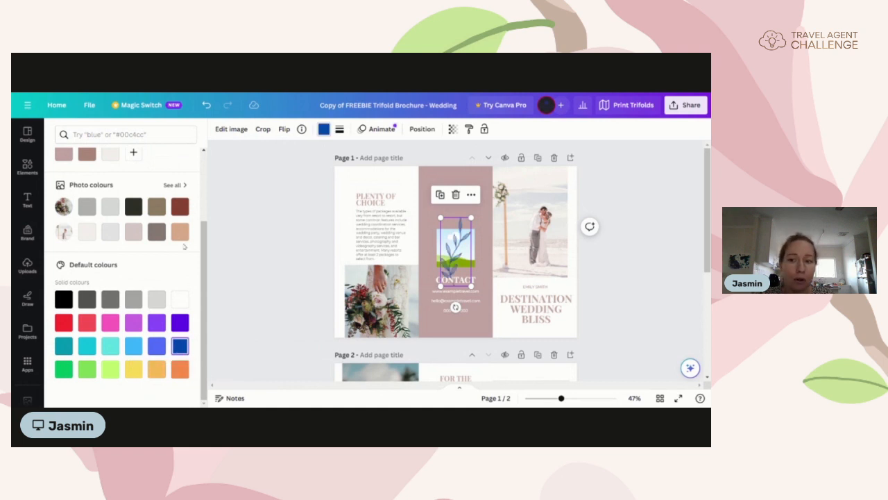
{"action": "left_click", "coordinate": [180, 206]}
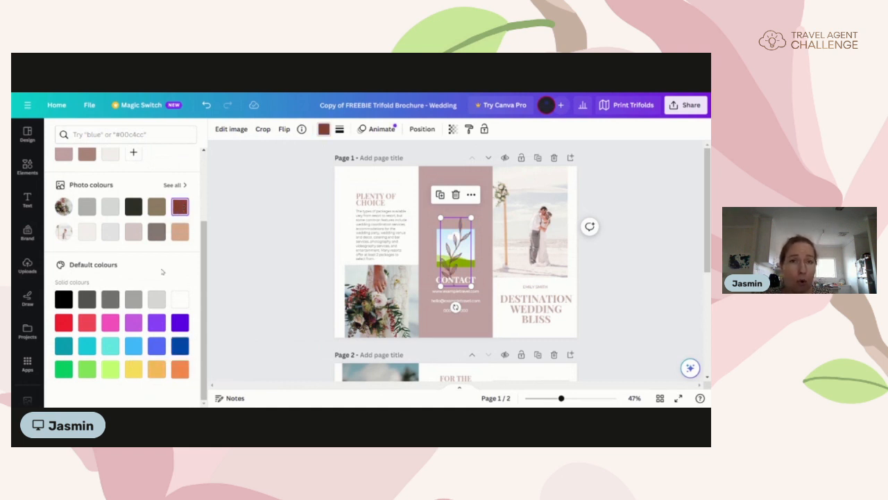
{"action": "scroll", "coordinate": [162, 272], "scroll_direction": "up", "scroll_amount": 1}
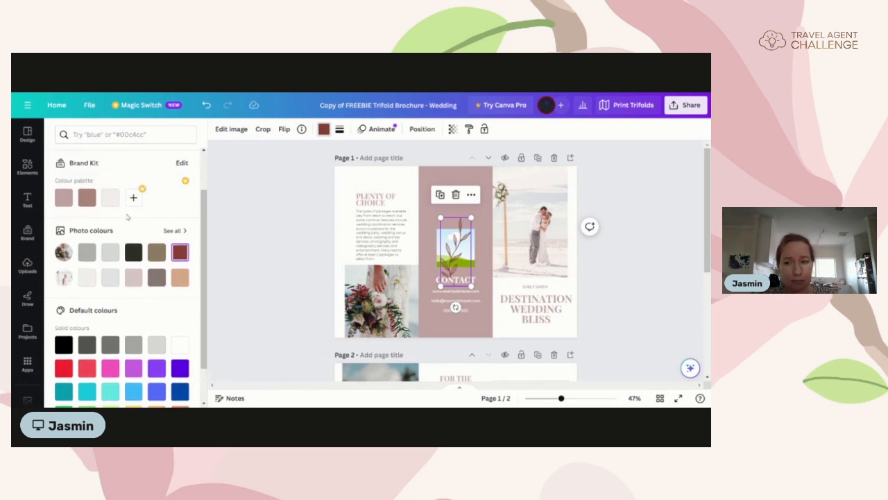
{"action": "scroll", "coordinate": [115, 217], "scroll_direction": "up", "scroll_amount": 1}
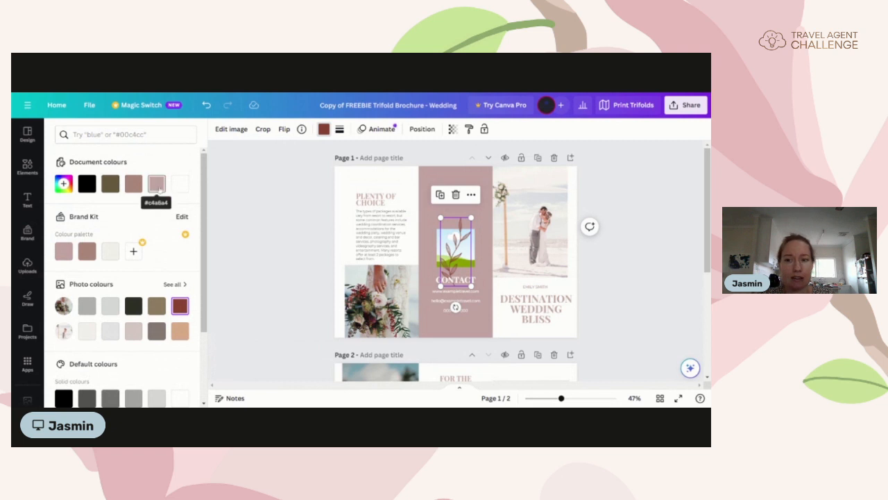
{"action": "left_click", "coordinate": [156, 183]}
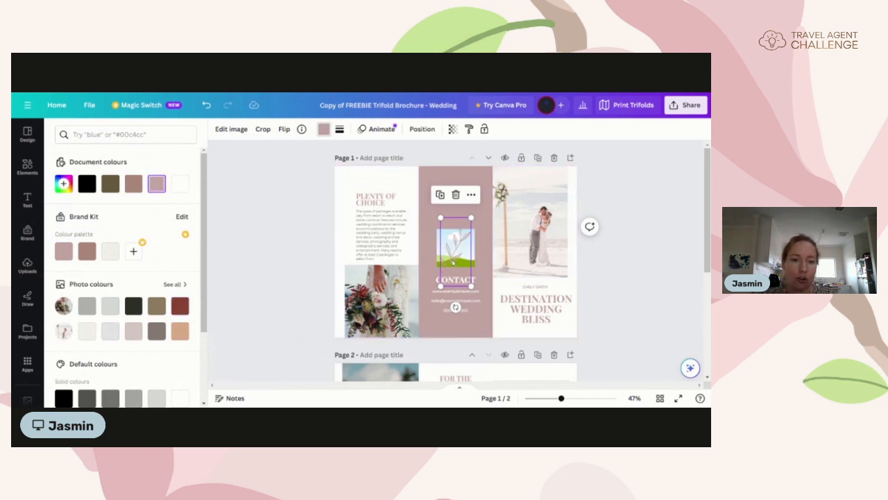
Step: Move the pink leaf to the cover panel's top-right, tilt it about 22 degrees and enlarge it
{"action": "left_click_drag", "start_coordinate": [455, 261], "coordinate": [566, 208]}
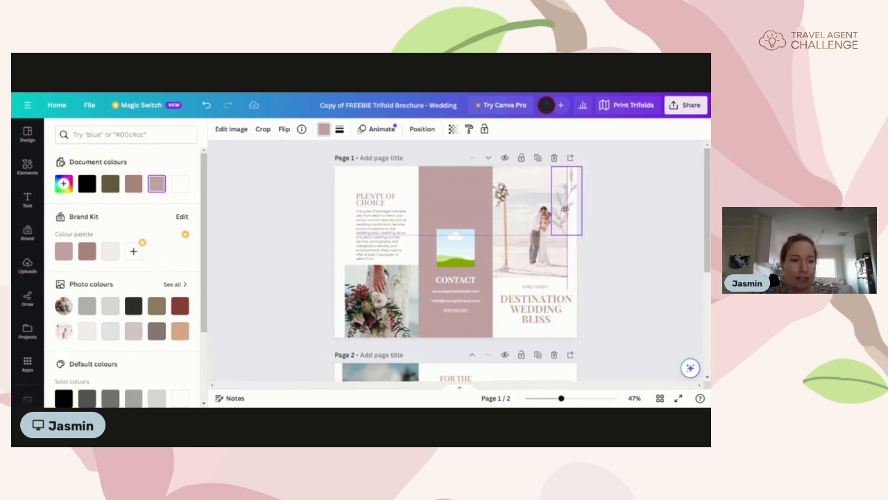
{"action": "left_click_drag", "start_coordinate": [567, 205], "coordinate": [569, 192]}
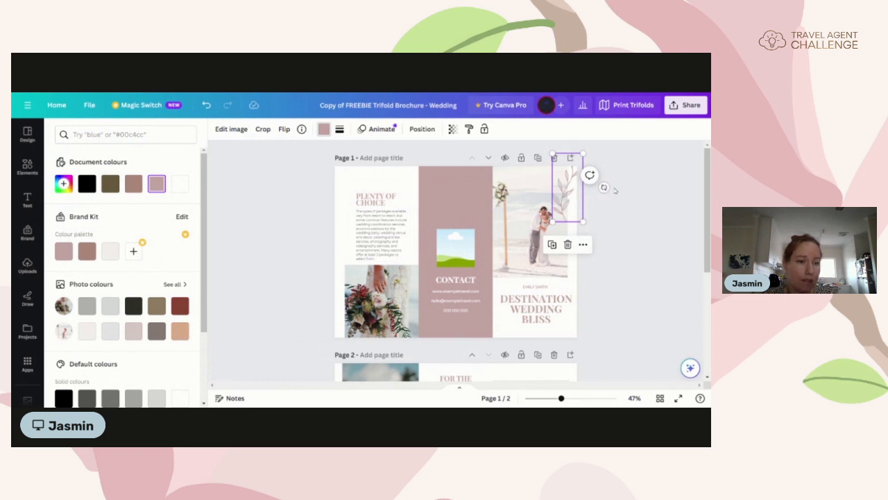
{"action": "left_click_drag", "start_coordinate": [602, 187], "coordinate": [617, 157]}
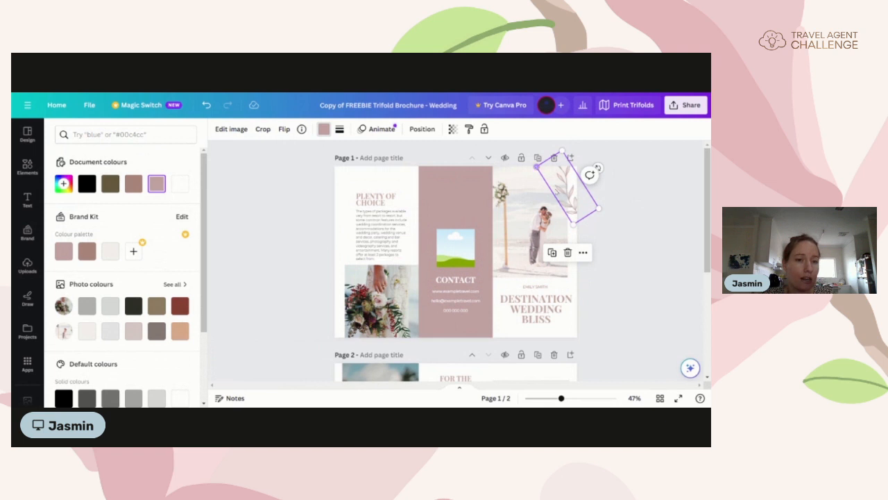
{"action": "left_click_drag", "start_coordinate": [573, 224], "coordinate": [579, 261]}
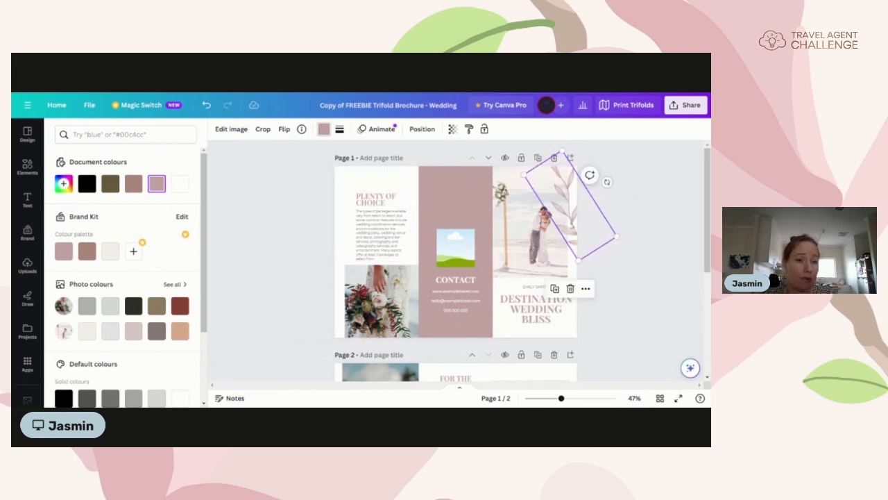
{"action": "left_click_drag", "start_coordinate": [572, 228], "coordinate": [567, 192]}
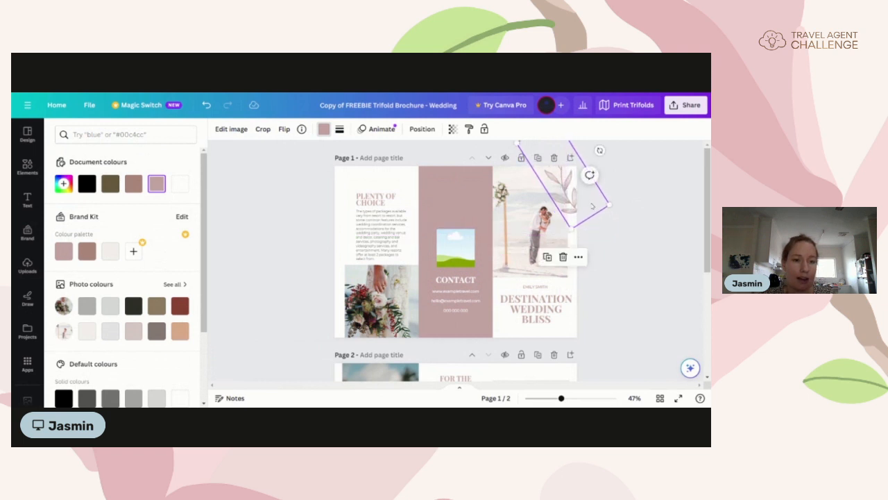
Step: Close the colour options, deselect the leaf, then reselect it
{"action": "left_click", "coordinate": [641, 282]}
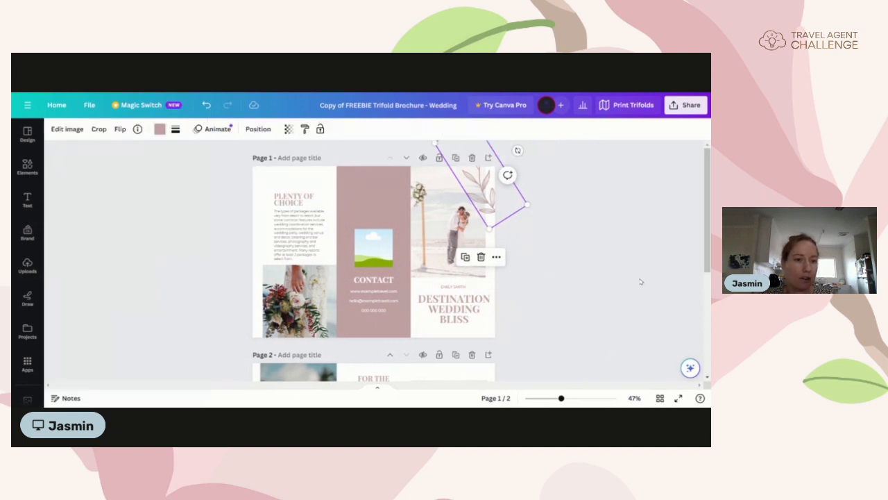
{"action": "left_click", "coordinate": [586, 292]}
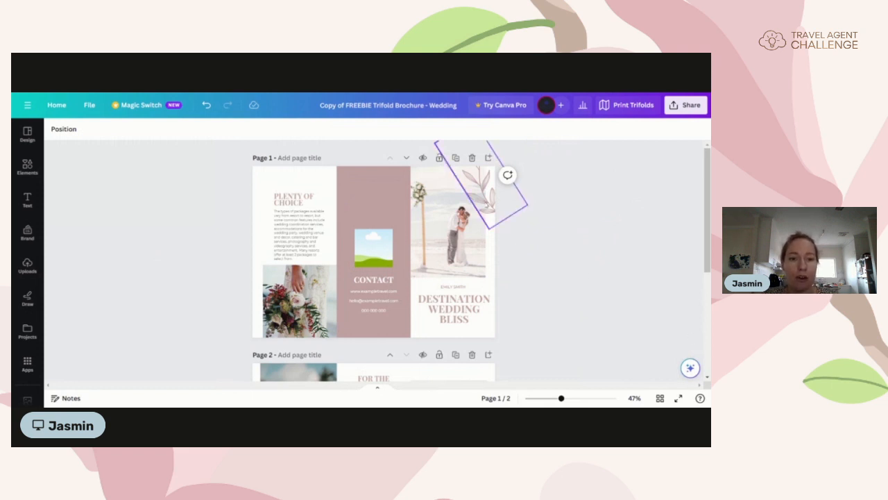
{"action": "left_click", "coordinate": [489, 203]}
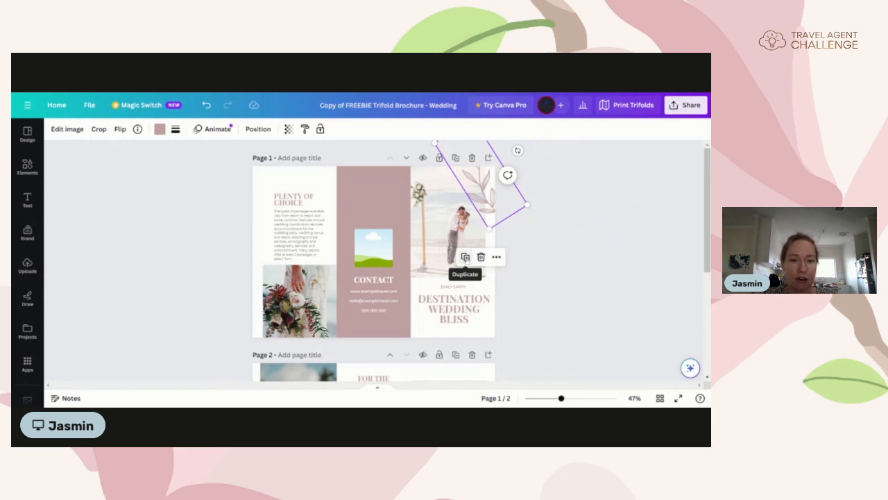
Step: Duplicate the leaf and place the copy, tilted and enlarged, over the Plenty of Choice panel
{"action": "left_click", "coordinate": [464, 257]}
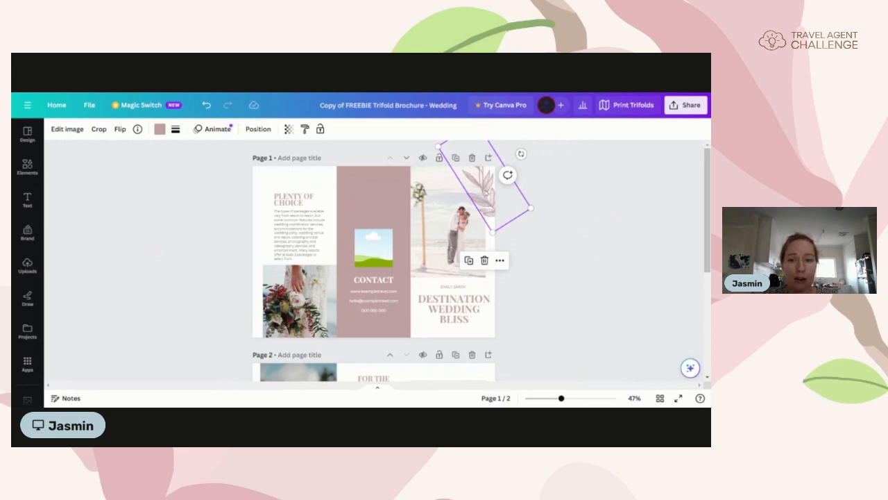
{"action": "left_click_drag", "start_coordinate": [484, 192], "coordinate": [482, 199]}
{"action": "left_click_drag", "start_coordinate": [480, 202], "coordinate": [265, 208]}
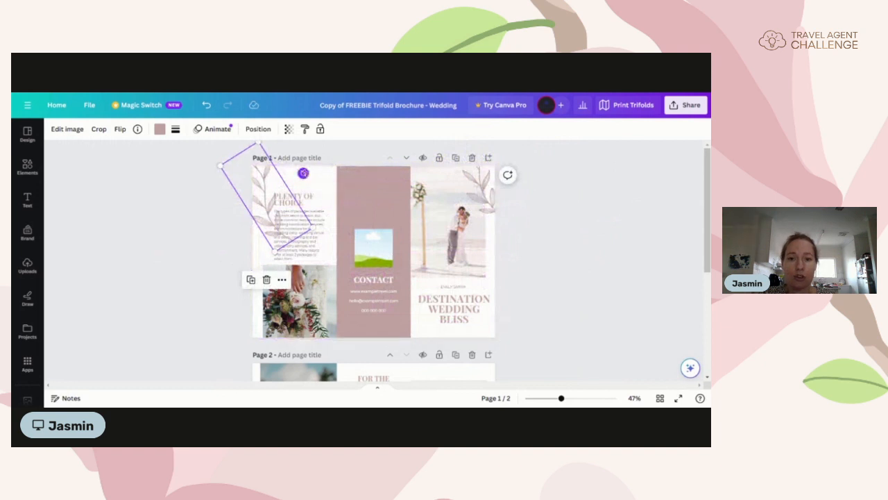
{"action": "left_click_drag", "start_coordinate": [303, 173], "coordinate": [253, 208]}
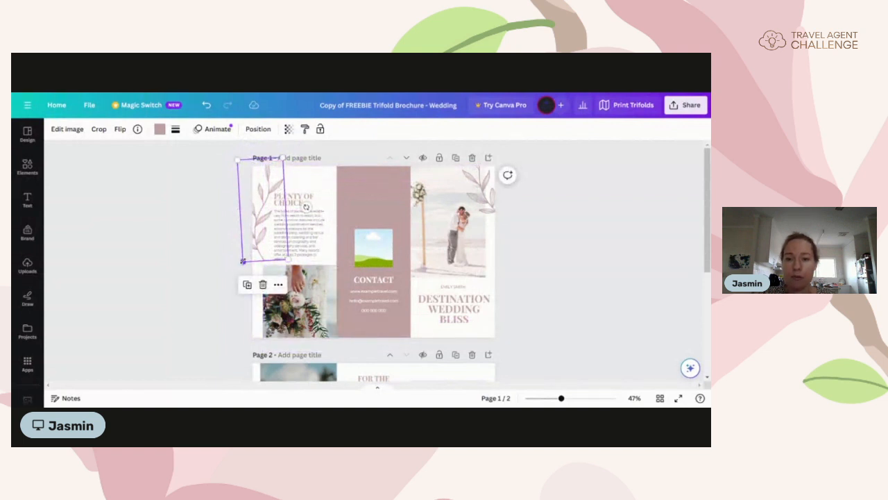
{"action": "left_click_drag", "start_coordinate": [288, 259], "coordinate": [263, 244]}
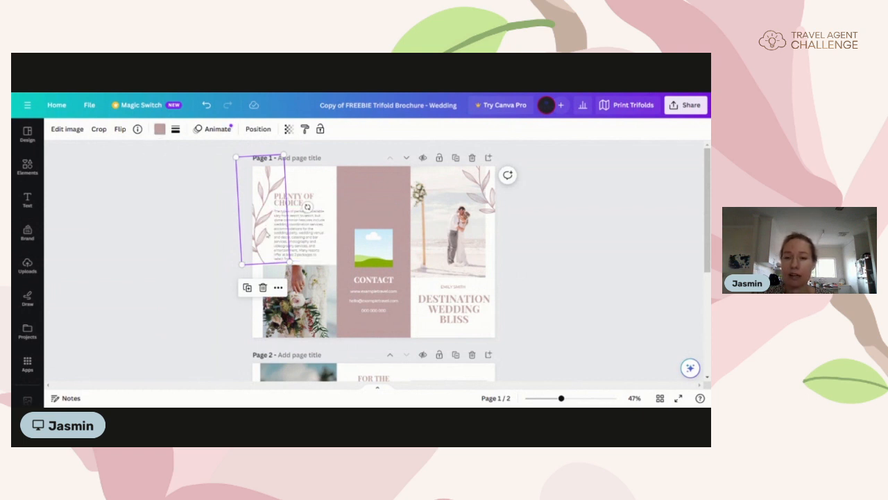
{"action": "left_click", "coordinate": [160, 129]}
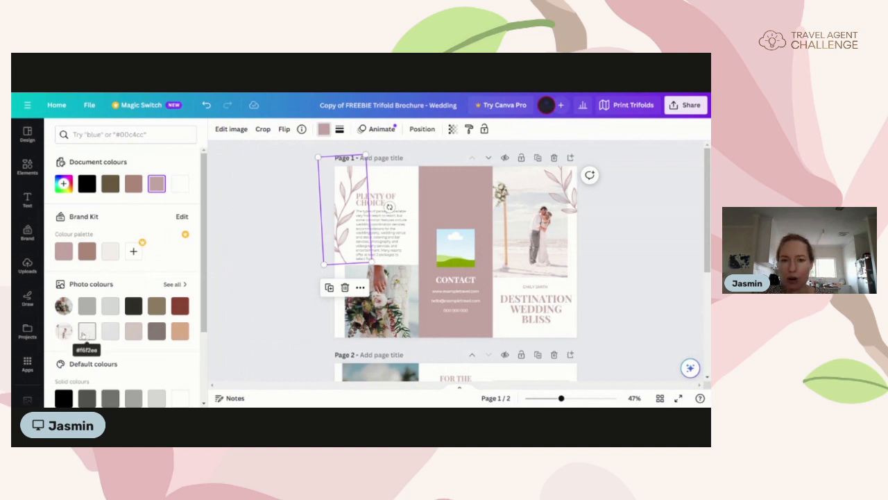
Step: Recolour the leaf copy with the #f6f2ee photo colour, then the light Brand Kit cream
{"action": "left_click", "coordinate": [86, 332]}
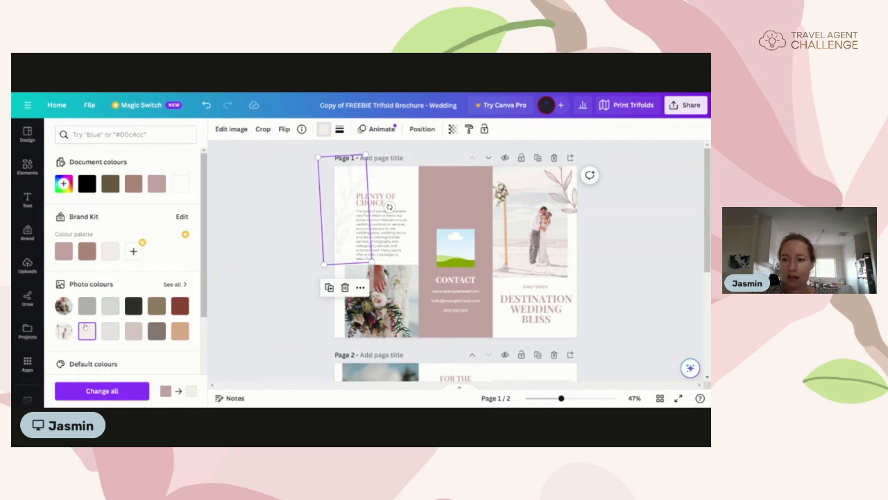
{"action": "left_click", "coordinate": [108, 253]}
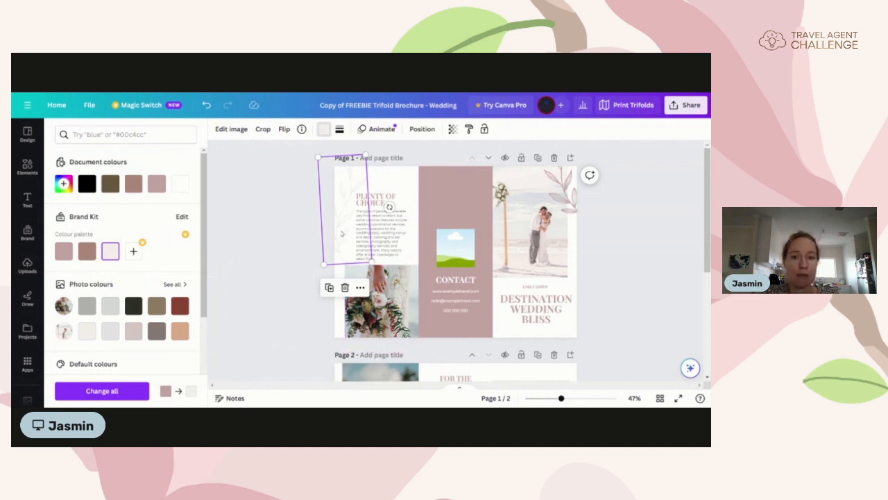
Step: Duplicate the pale leaf, shrink it and set it on the Contact panel's right edge
{"action": "left_click", "coordinate": [328, 287]}
{"action": "left_click_drag", "start_coordinate": [347, 233], "coordinate": [484, 340]}
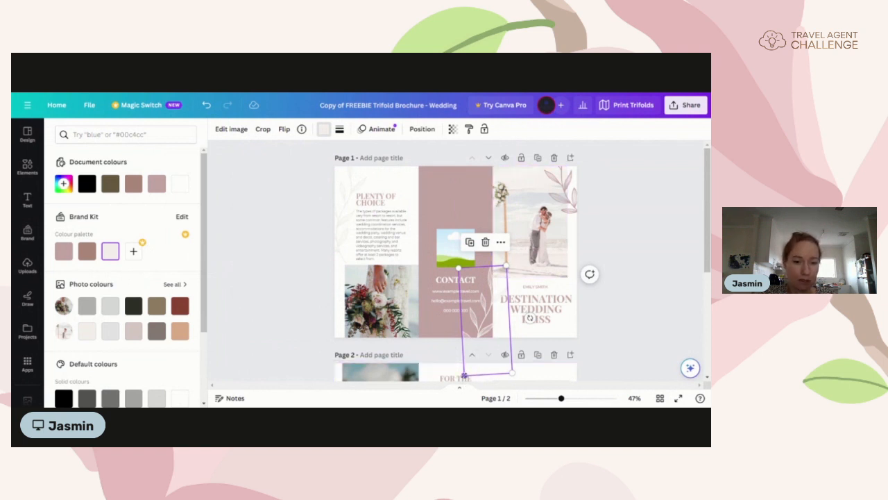
{"action": "left_click_drag", "start_coordinate": [464, 376], "coordinate": [476, 347]}
{"action": "left_click_drag", "start_coordinate": [484, 315], "coordinate": [488, 310]}
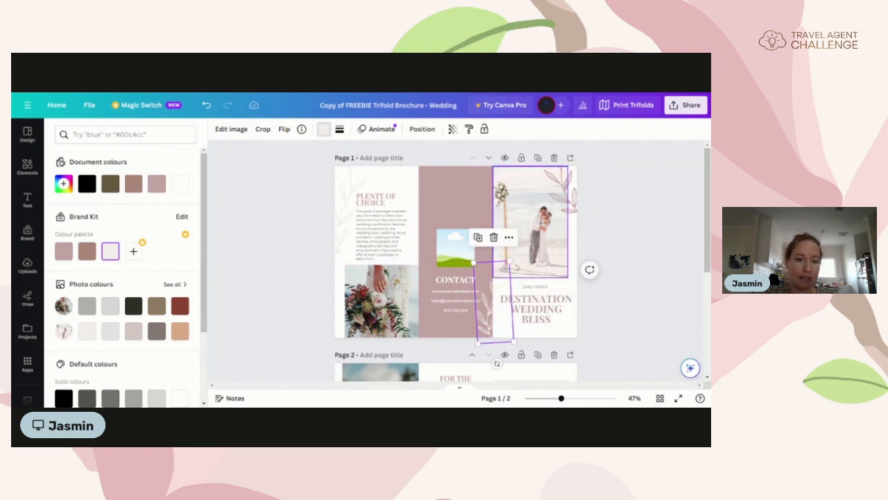
{"action": "left_click", "coordinate": [612, 332]}
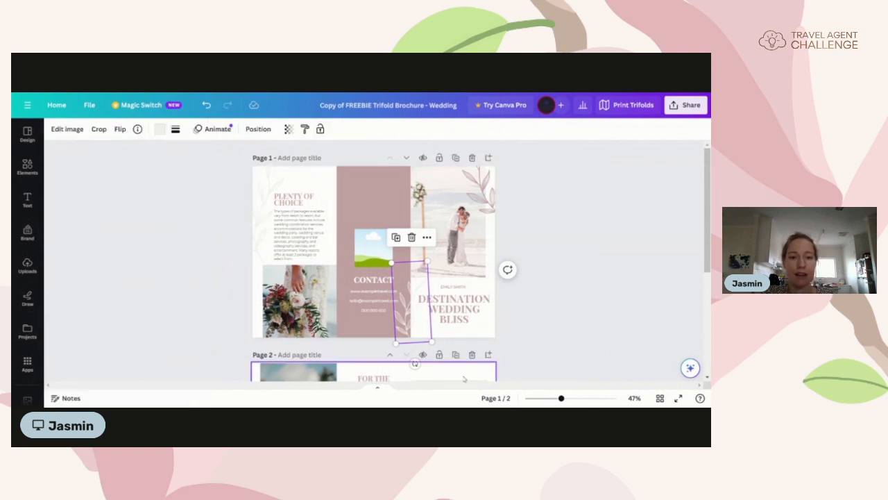
{"action": "left_click", "coordinate": [554, 324]}
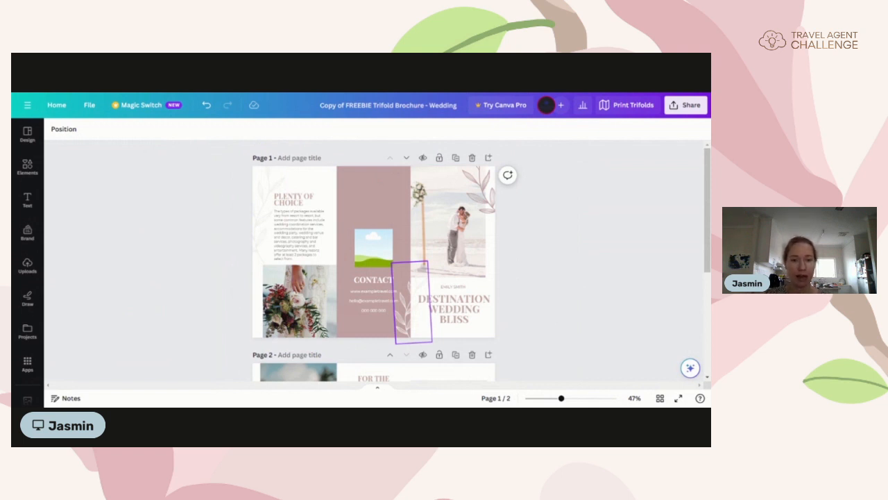
Step: Drag the small pale leaf from page 1 onto page 2's photo above Budget Friendly
{"action": "scroll", "coordinate": [374, 260], "scroll_direction": "down", "scroll_amount": 2}
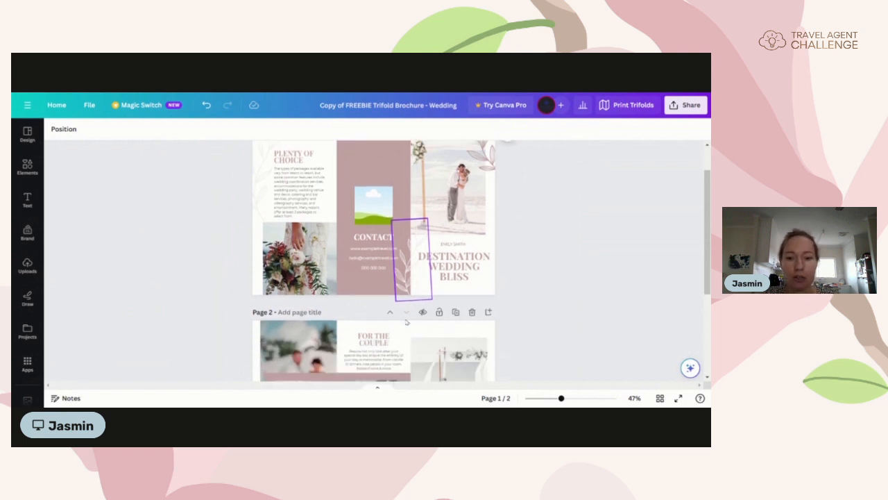
{"action": "scroll", "coordinate": [374, 260], "scroll_direction": "down", "scroll_amount": 3}
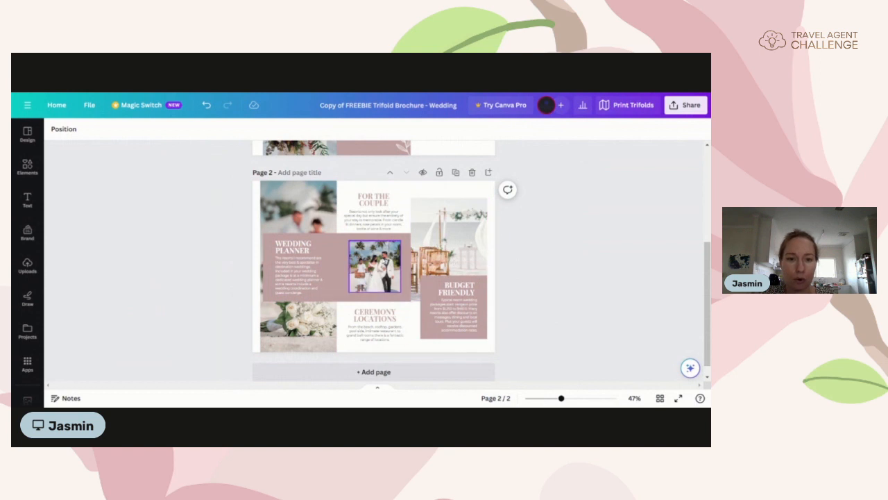
{"action": "scroll", "coordinate": [374, 260], "scroll_direction": "up", "scroll_amount": 4}
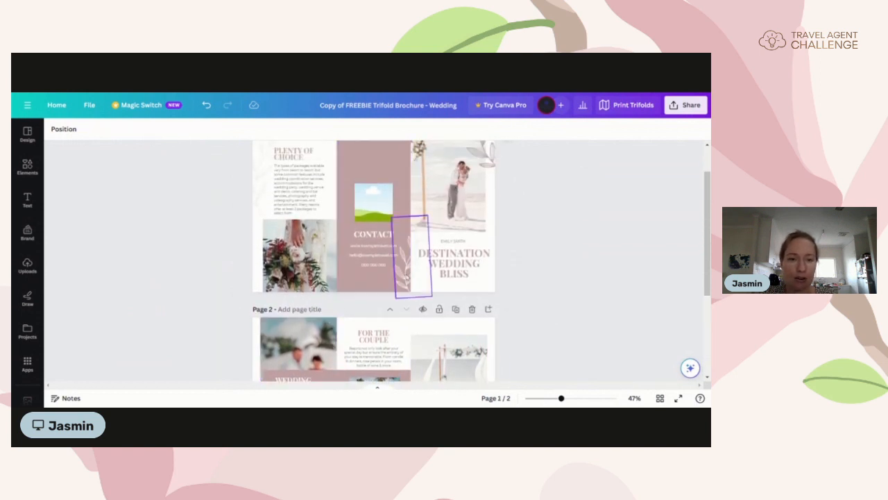
{"action": "left_click", "coordinate": [412, 257]}
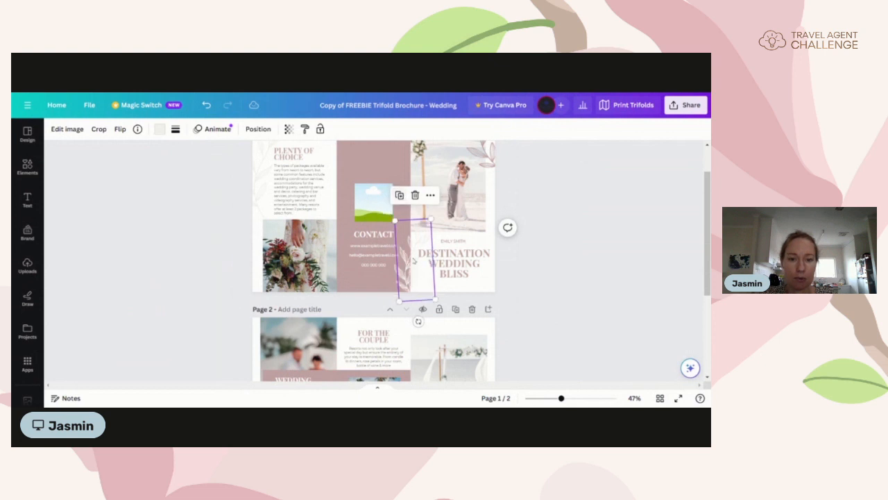
{"action": "left_click_drag", "start_coordinate": [411, 261], "coordinate": [450, 360]}
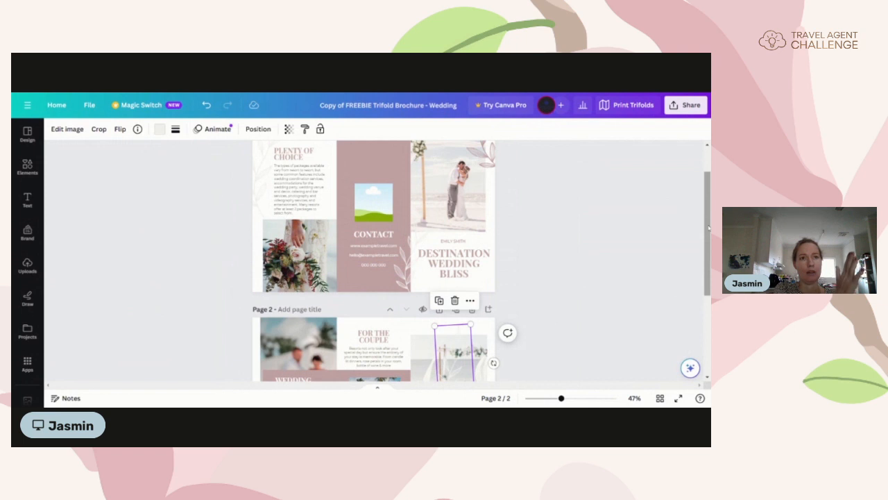
{"action": "left_click_drag", "start_coordinate": [708, 229], "coordinate": [708, 296]}
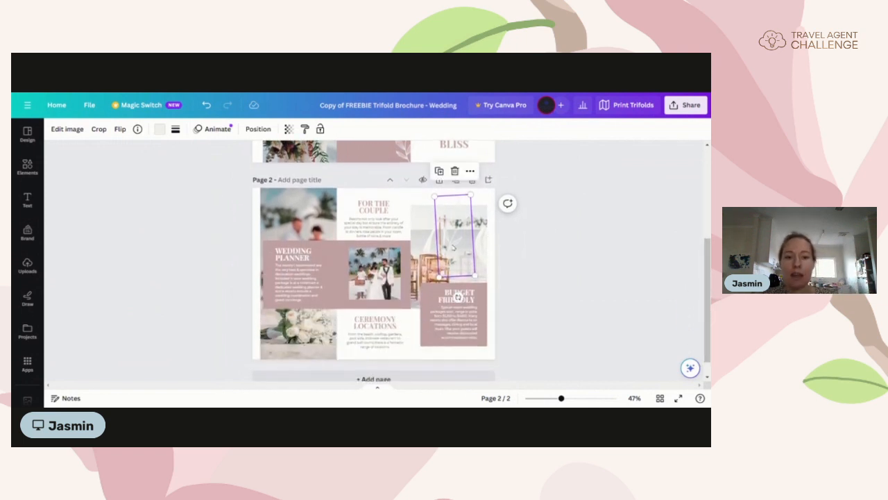
Step: Tint the page 2 leaf the document's mauve and rotate it into the top-right corner
{"action": "left_click", "coordinate": [159, 131]}
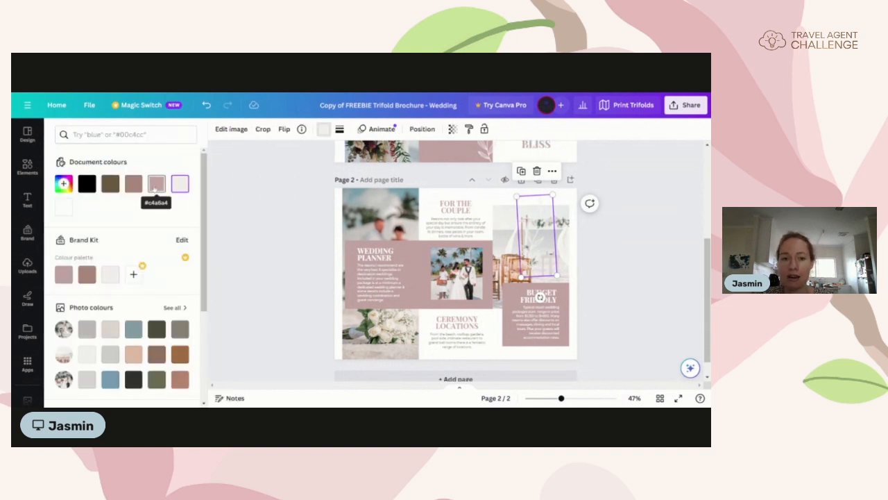
{"action": "left_click", "coordinate": [179, 183]}
{"action": "left_click_drag", "start_coordinate": [536, 264], "coordinate": [569, 248]}
{"action": "left_click_drag", "start_coordinate": [571, 282], "coordinate": [595, 277]}
{"action": "left_click_drag", "start_coordinate": [569, 219], "coordinate": [569, 211]}
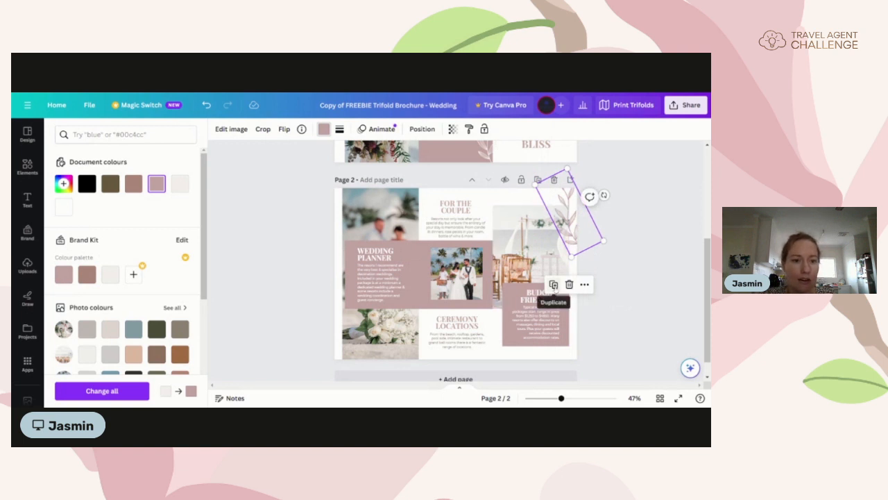
Step: Duplicate it, make the copy pale off-white, and enlarge it over the bottom-left bouquet photo
{"action": "left_click", "coordinate": [553, 284]}
{"action": "left_click_drag", "start_coordinate": [580, 218], "coordinate": [346, 336]}
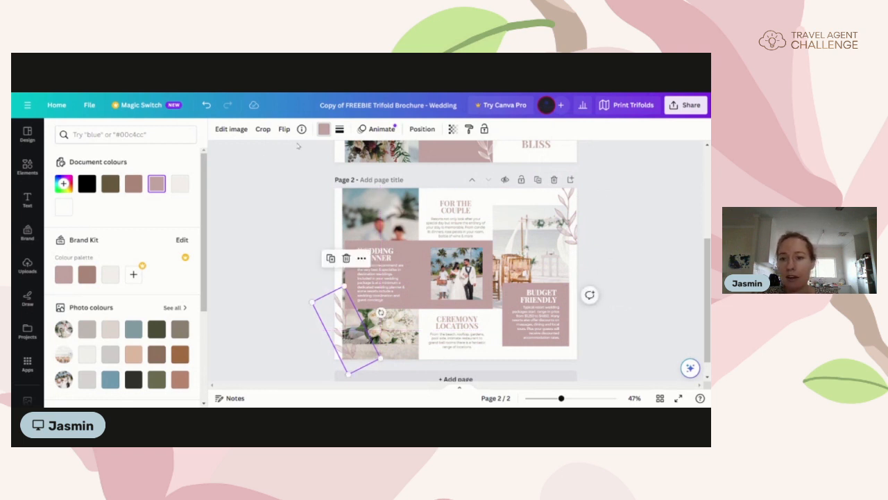
{"action": "left_click", "coordinate": [176, 186]}
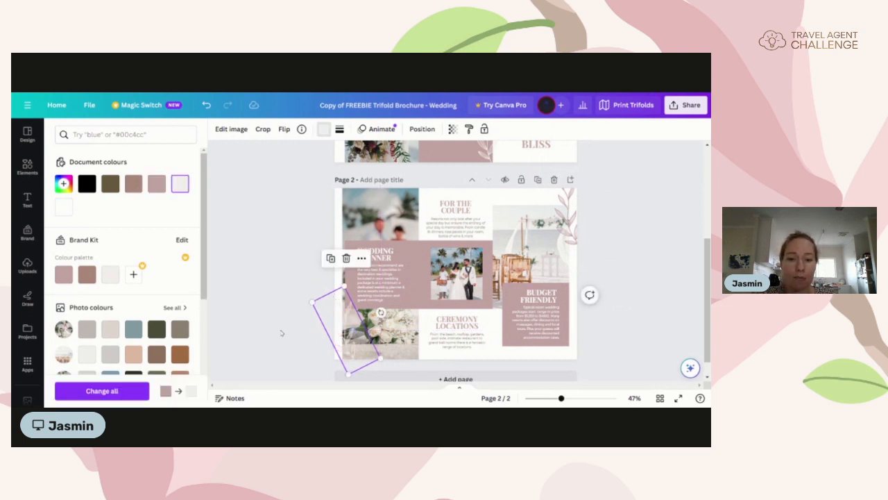
{"action": "left_click_drag", "start_coordinate": [355, 350], "coordinate": [355, 360]}
{"action": "left_click_drag", "start_coordinate": [349, 300], "coordinate": [380, 299]}
{"action": "left_click_drag", "start_coordinate": [346, 324], "coordinate": [350, 324]}
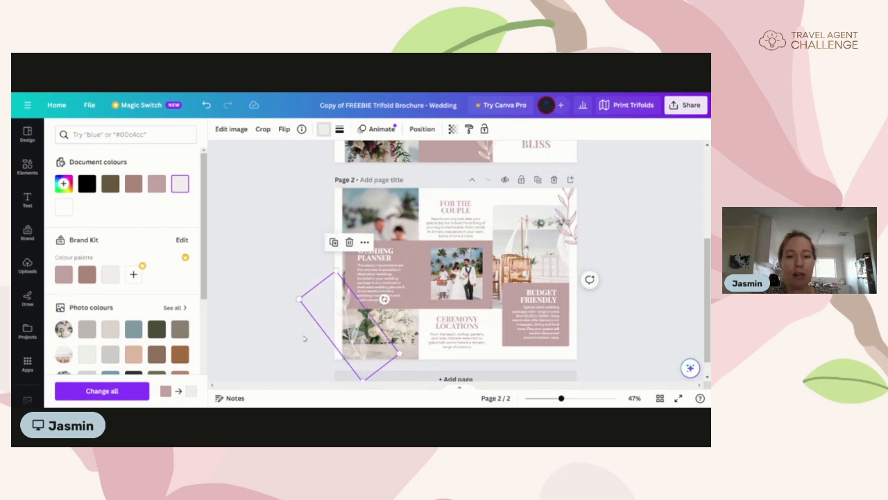
{"action": "left_click", "coordinate": [299, 343]}
{"action": "left_click", "coordinate": [211, 351]}
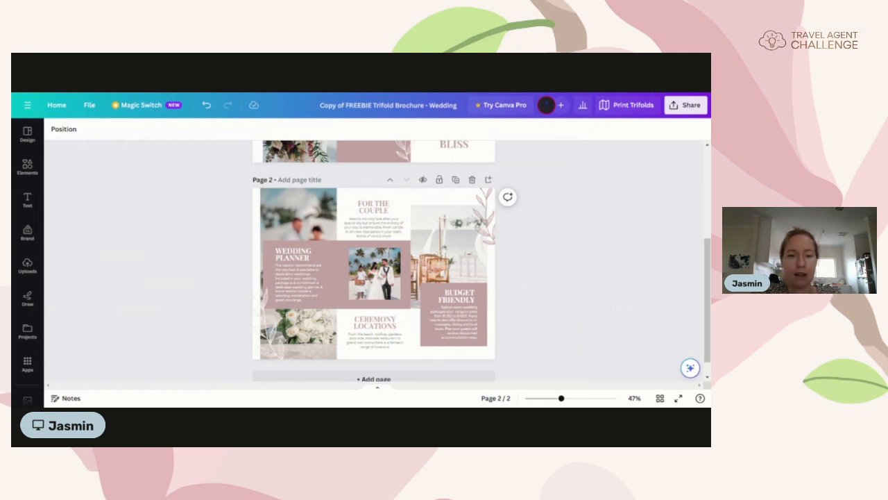
{"action": "scroll", "coordinate": [232, 342], "scroll_direction": "up", "scroll_amount": 4}
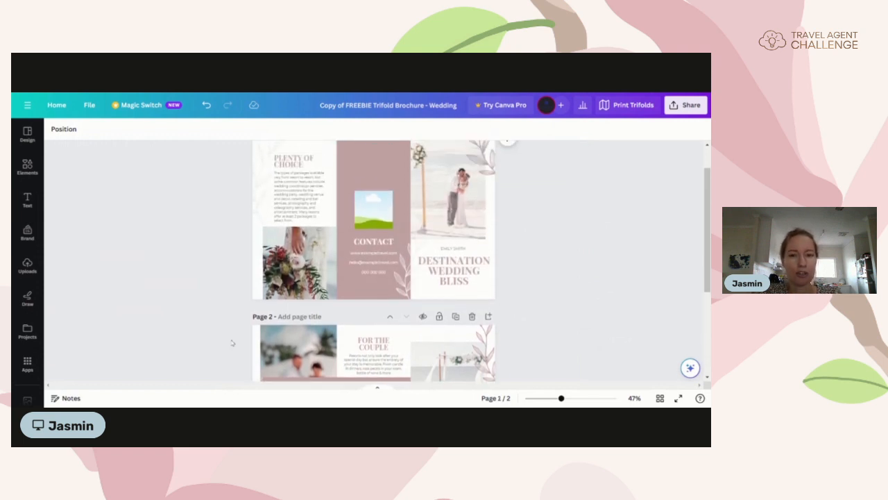
{"action": "scroll", "coordinate": [232, 342], "scroll_direction": "up", "scroll_amount": 1}
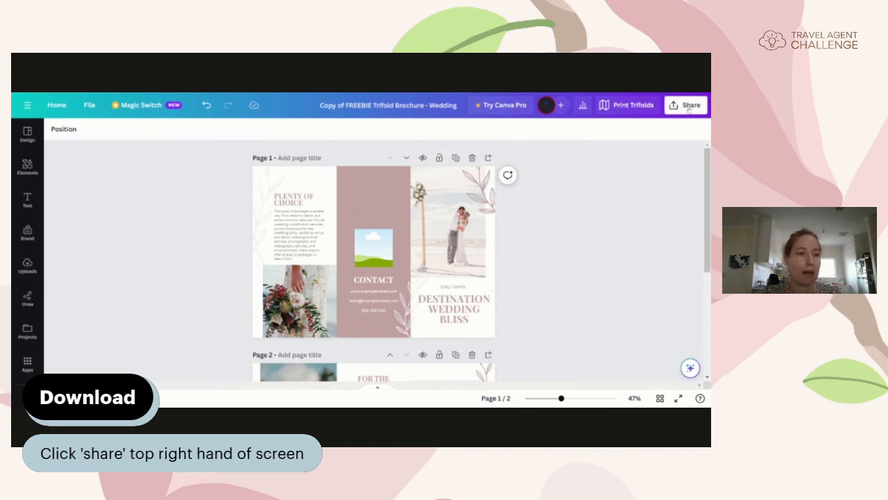
Step: From Share > Download, set the file type to PDF Print for both pages
{"action": "left_click", "coordinate": [688, 106]}
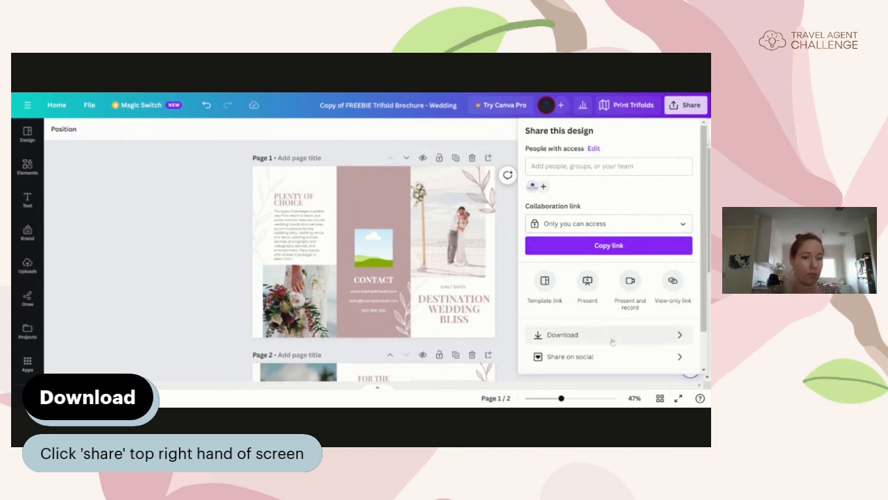
{"action": "left_click", "coordinate": [580, 339]}
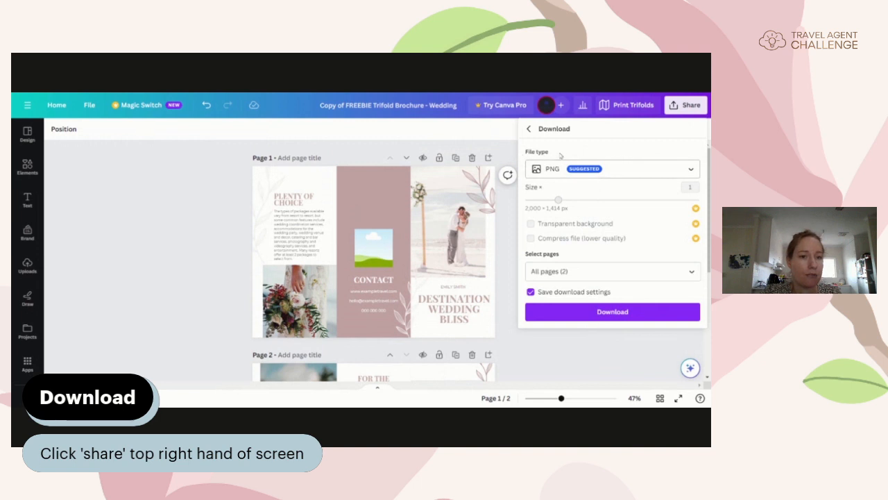
{"action": "left_click", "coordinate": [690, 171]}
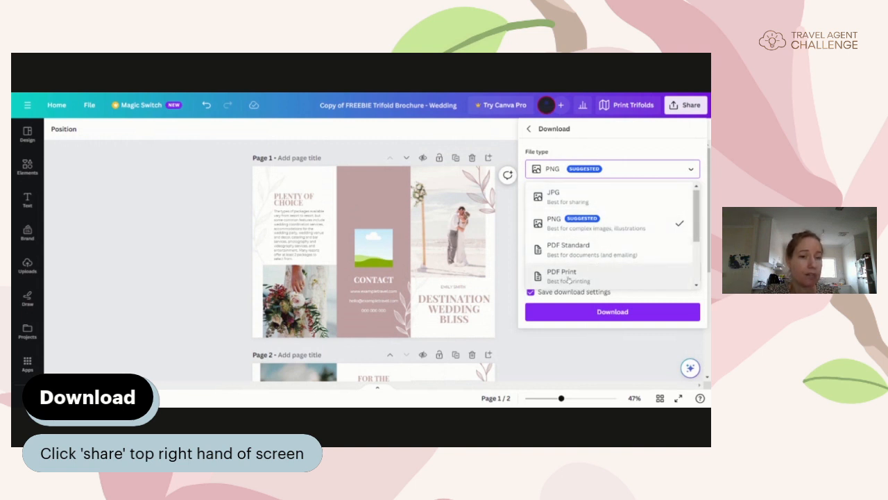
{"action": "left_click", "coordinate": [569, 278]}
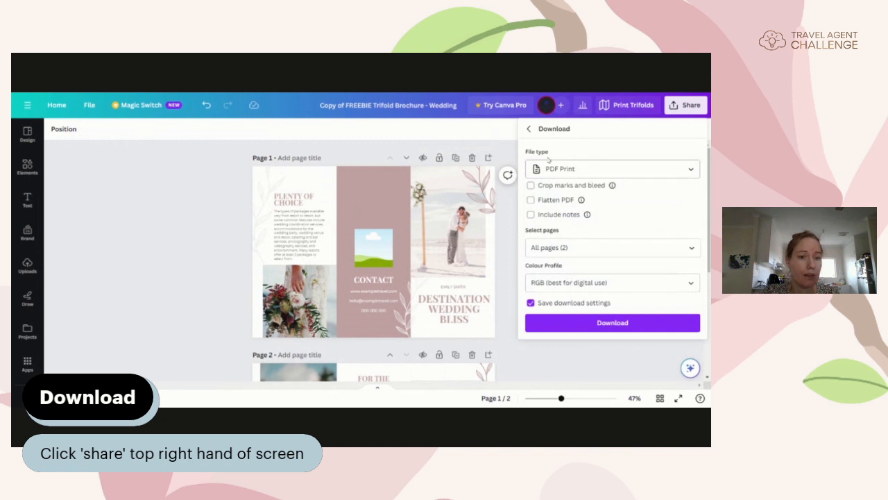